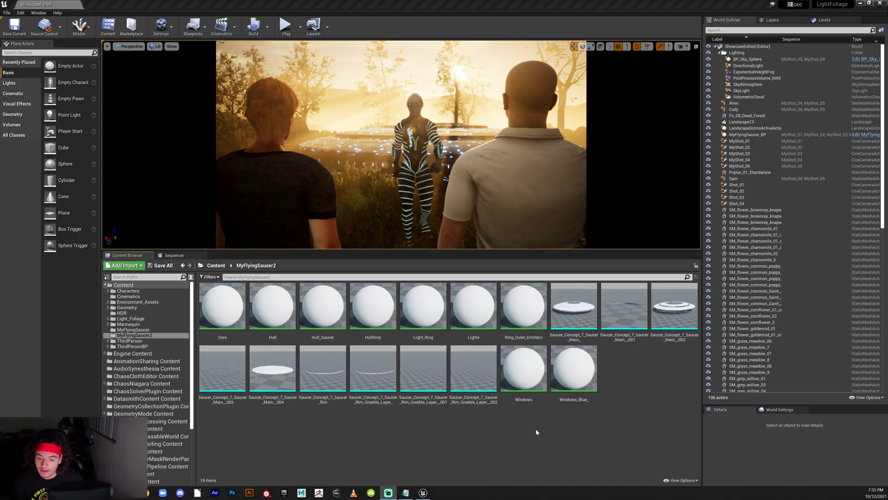
Create an Actor-based Blueprint Class named MyFlyingSaucer_BP in the MyFlyingSaucer2 folder
{"action": "right_click", "coordinate": [630, 373]}
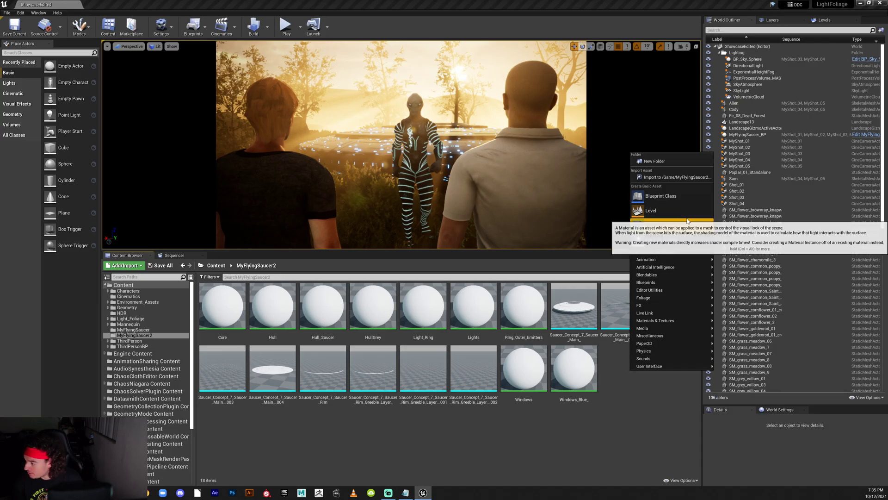
{"action": "left_click", "coordinate": [675, 198]}
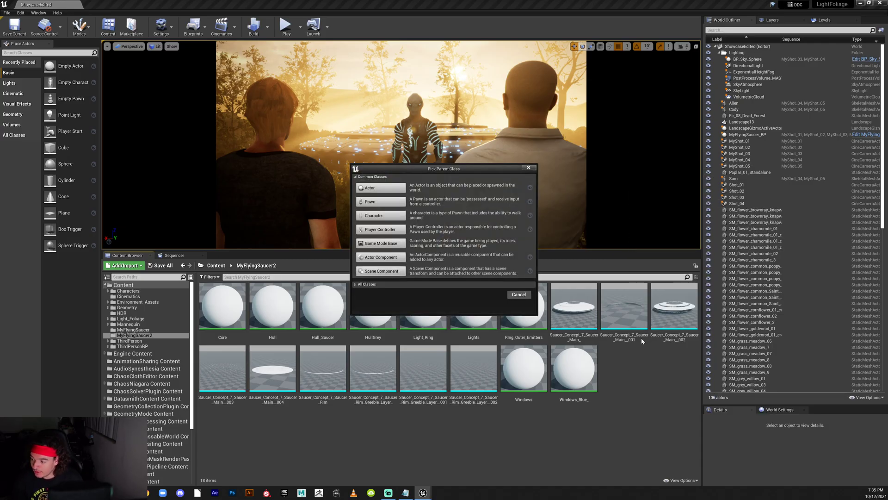
{"action": "left_click", "coordinate": [387, 190]}
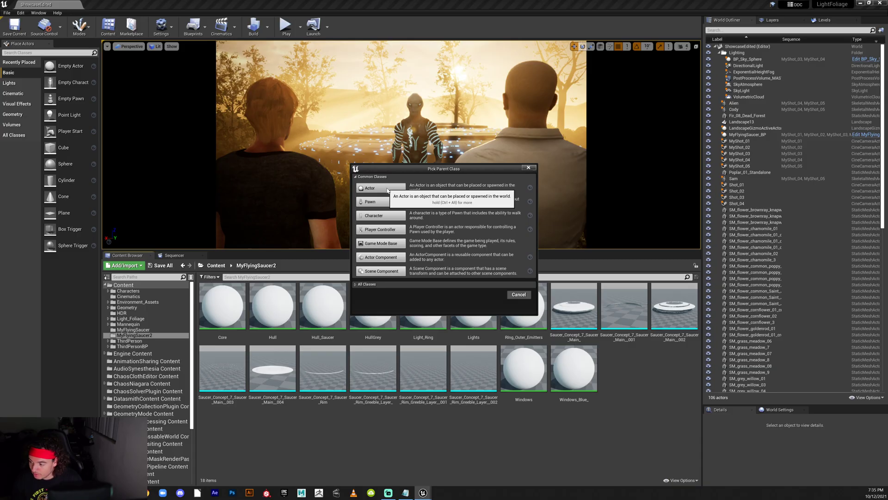
{"action": "left_click", "coordinate": [388, 189]}
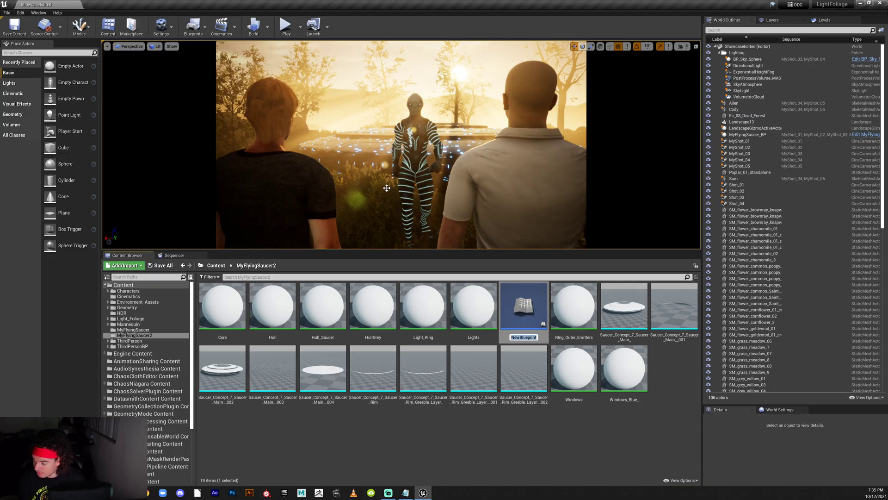
{"action": "type", "text": "My"}
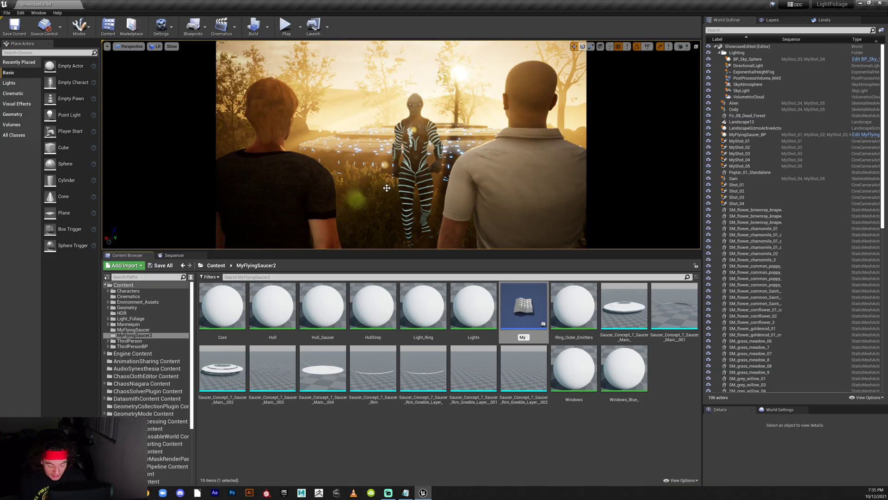
{"action": "type", "text": "FlyingSa"}
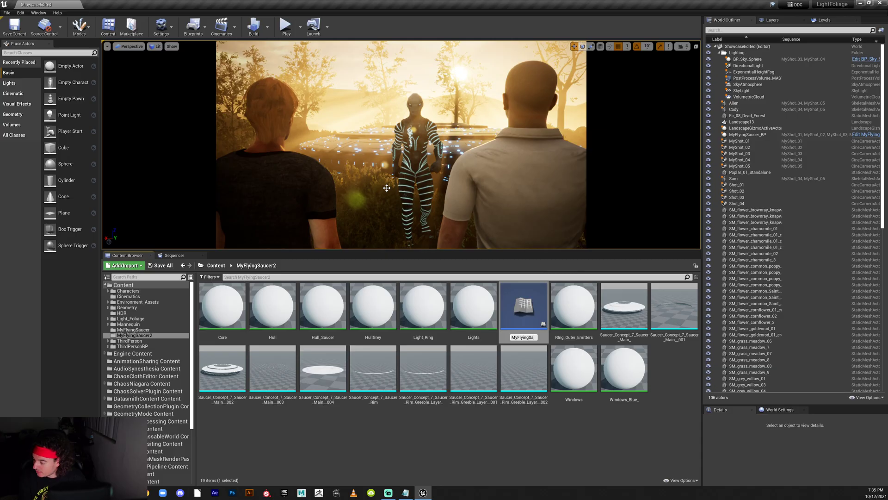
{"action": "type", "text": "ucer_BP"}
{"action": "key", "text": "Return"}
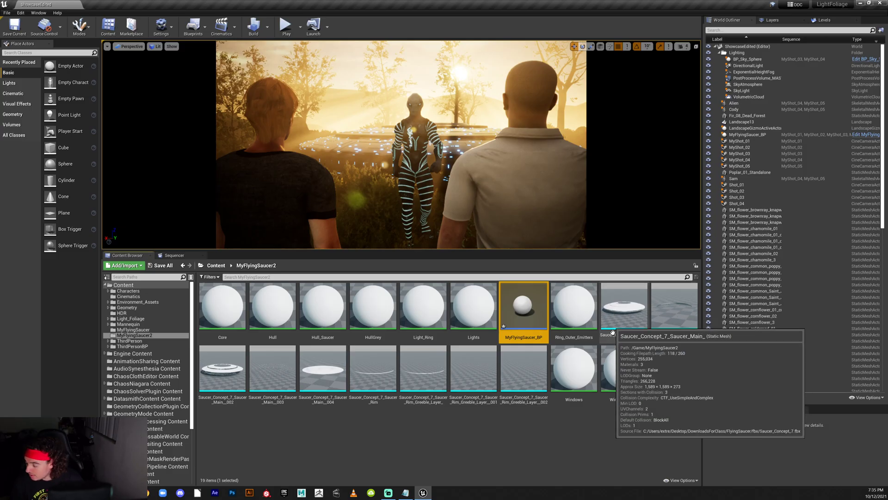
Open the MyFlyingSaucer_BP blueprint, then move and shrink its editor window so the folder's asset thumbnails are uncovered
{"action": "double_click", "coordinate": [531, 291]}
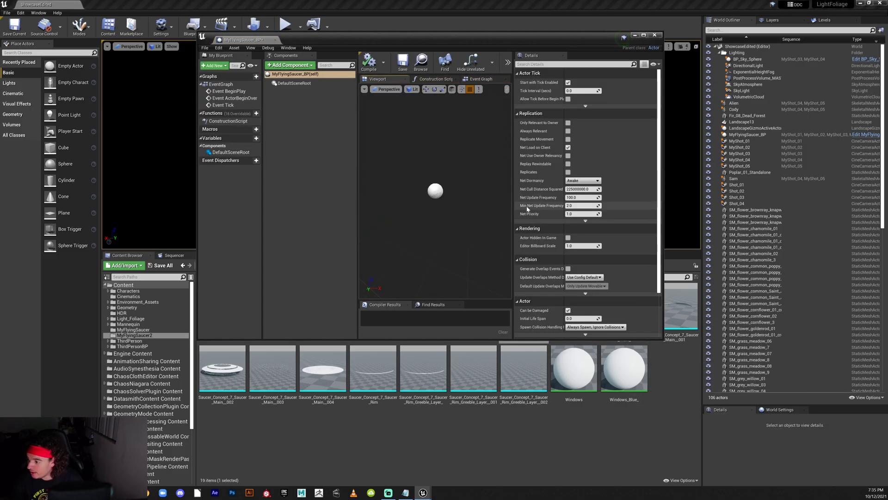
{"action": "left_click_drag", "start_coordinate": [368, 40], "coordinate": [296, 12]}
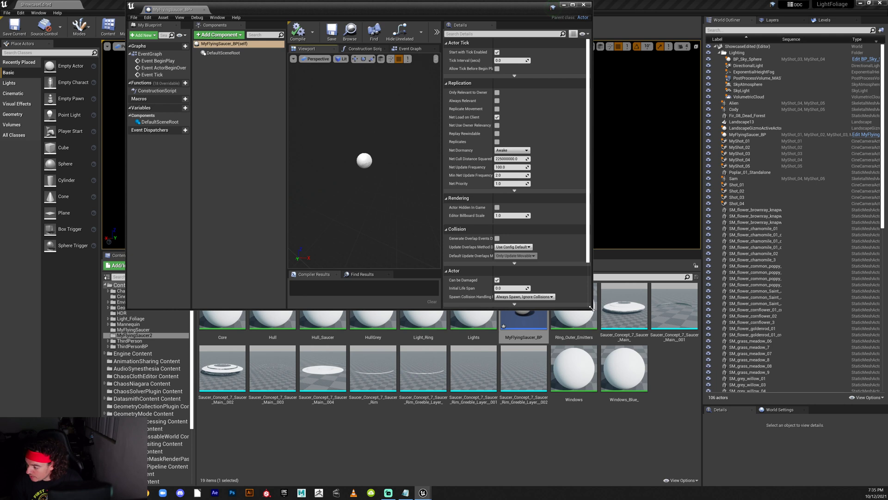
{"action": "left_click_drag", "start_coordinate": [588, 314], "coordinate": [541, 265]}
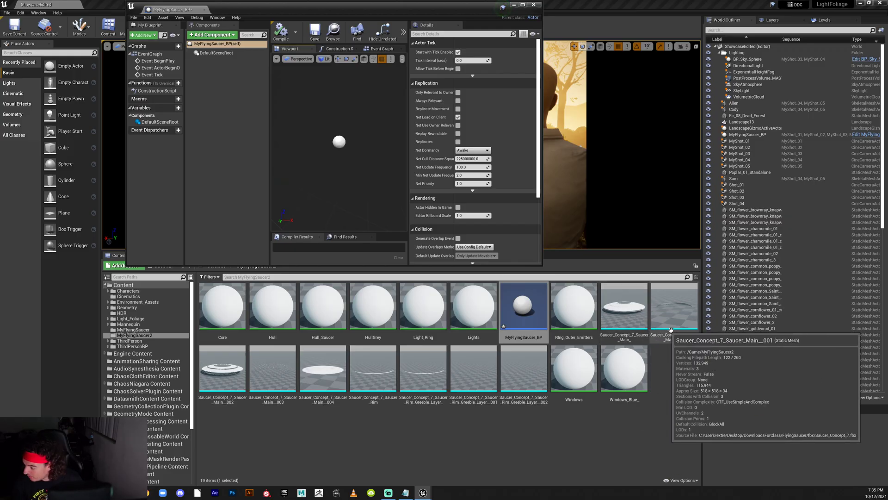
Add all the Saucer_Concept_7 static meshes as components of MyFlyingSaucer_BP, then compile and save the blueprint
{"action": "left_click", "coordinate": [625, 308]}
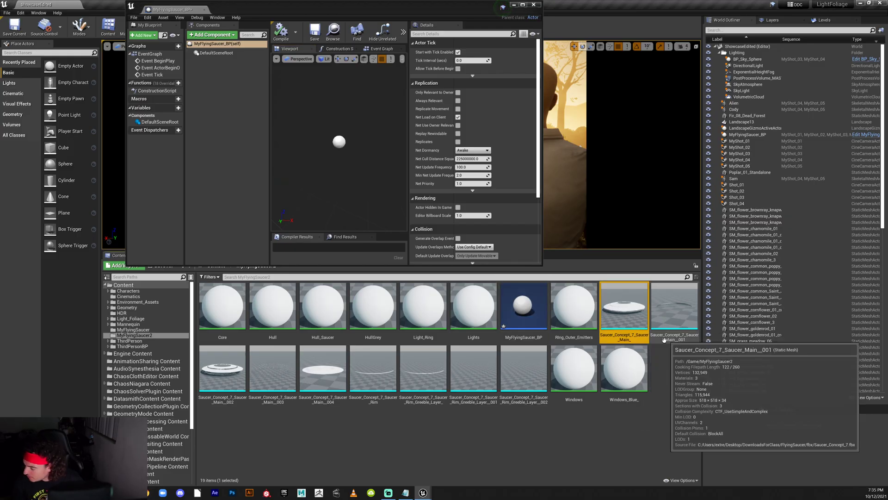
{"action": "left_click", "coordinate": [529, 380], "text": "shift"}
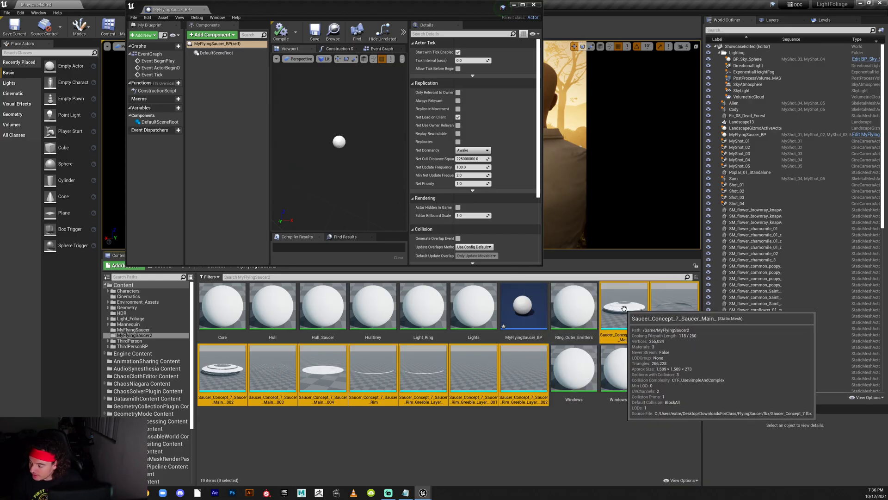
{"action": "left_click_drag", "start_coordinate": [624, 308], "coordinate": [220, 131]}
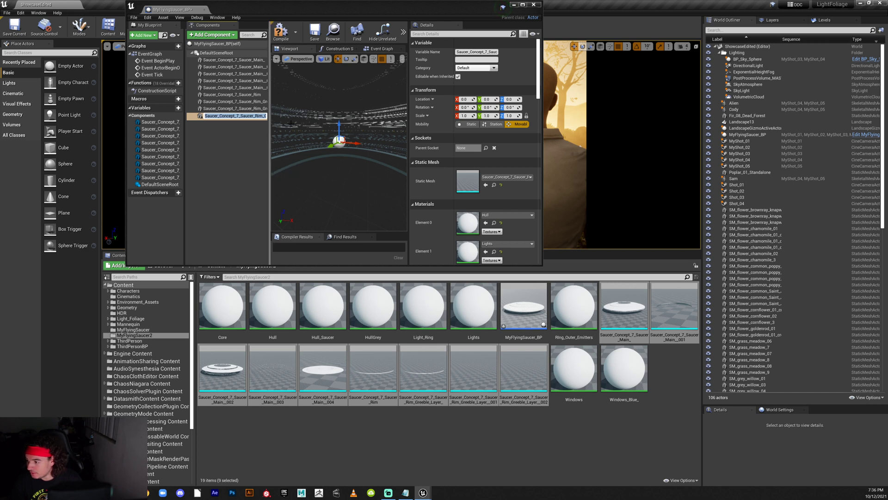
{"action": "left_click", "coordinate": [281, 32]}
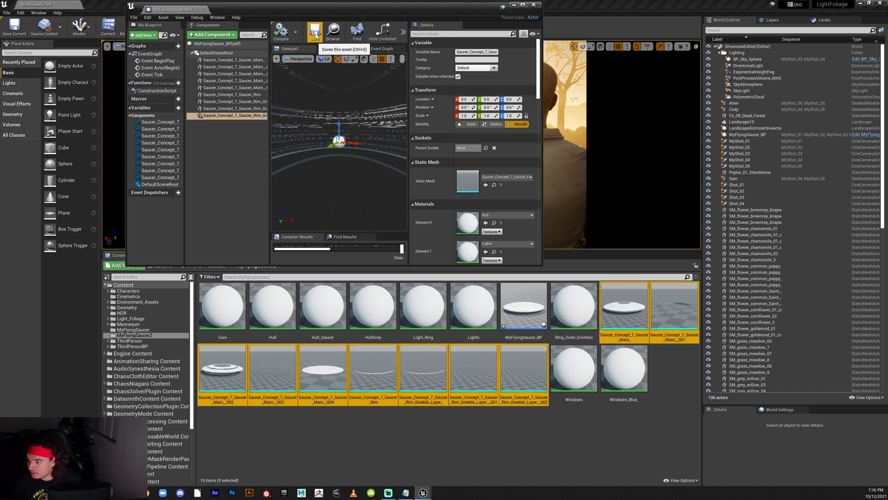
{"action": "left_click", "coordinate": [315, 36]}
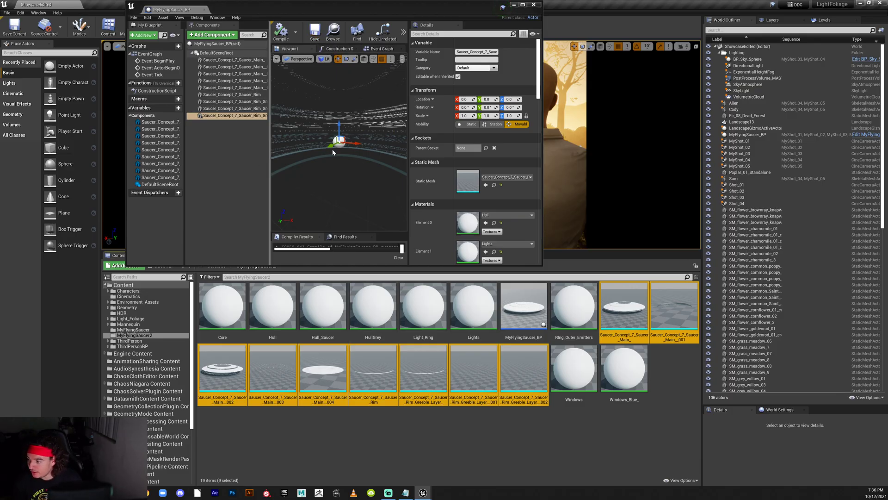
Examine the assembled saucer in the blueprint's viewport, both from a distance and close up
{"action": "left_click", "coordinate": [294, 49]}
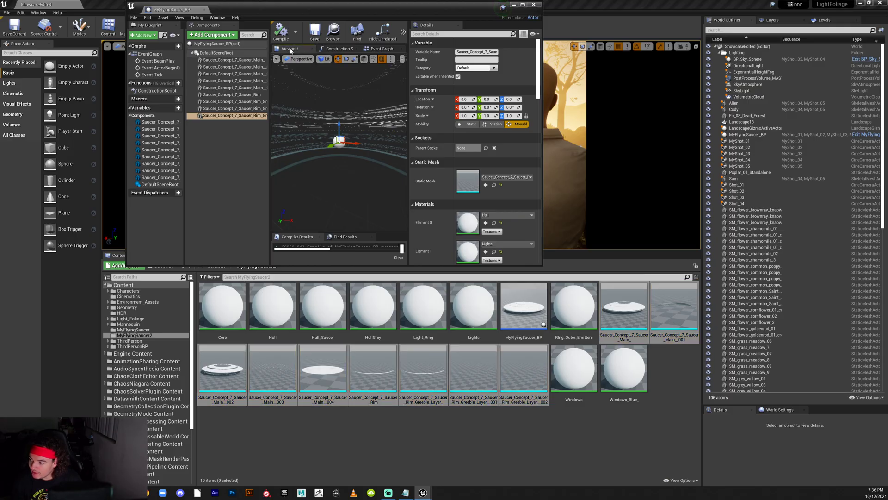
{"action": "scroll", "coordinate": [363, 171], "scroll_direction": "down", "scroll_amount": 5}
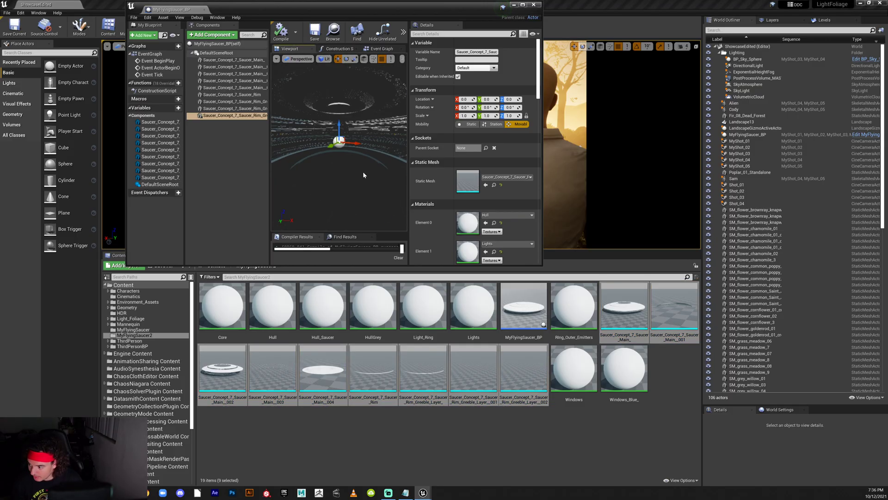
{"action": "scroll", "coordinate": [365, 175], "scroll_direction": "down", "scroll_amount": 2}
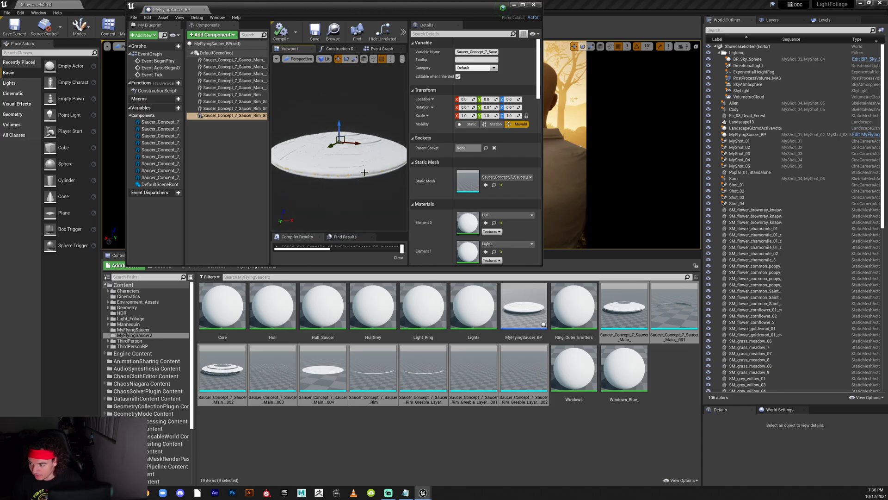
{"action": "scroll", "coordinate": [364, 167], "scroll_direction": "down", "scroll_amount": 2}
{"action": "scroll", "coordinate": [366, 172], "scroll_direction": "up", "scroll_amount": 3}
{"action": "scroll", "coordinate": [366, 172], "scroll_direction": "down", "scroll_amount": 3}
{"action": "scroll", "coordinate": [370, 170], "scroll_direction": "up", "scroll_amount": 4}
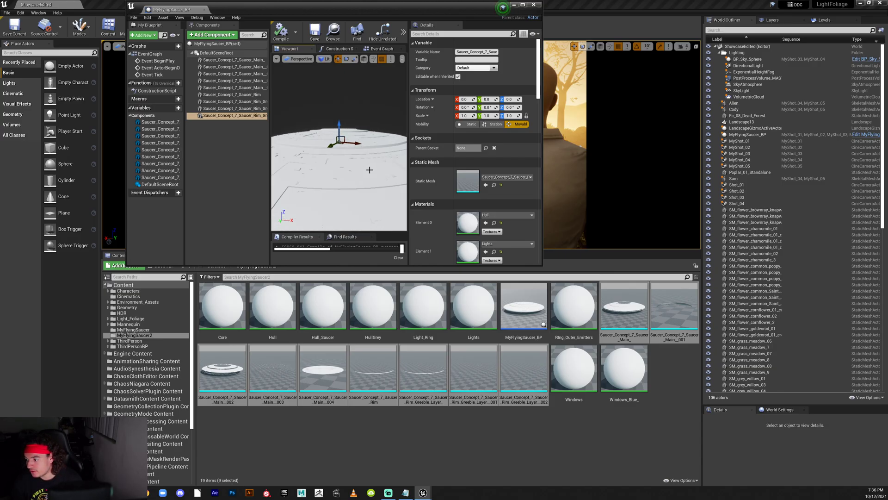
{"action": "scroll", "coordinate": [369, 170], "scroll_direction": "down", "scroll_amount": 4}
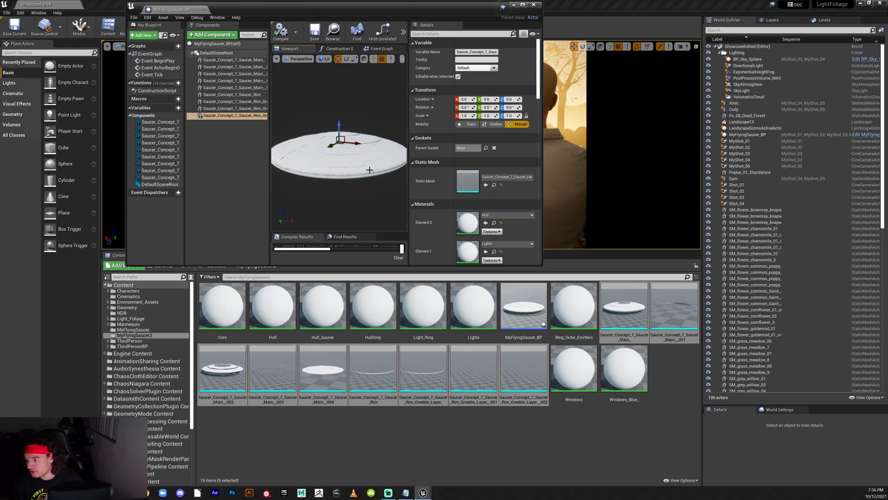
{"action": "scroll", "coordinate": [370, 172], "scroll_direction": "up", "scroll_amount": 2}
{"action": "scroll", "coordinate": [370, 173], "scroll_direction": "down", "scroll_amount": 1}
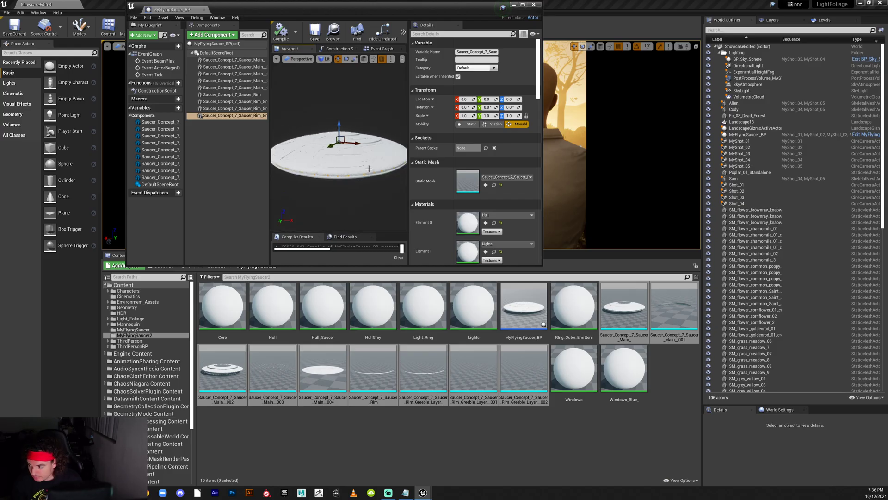
Select the first Saucer_Main mesh component and review the material elements assigned to it
{"action": "left_click", "coordinate": [233, 60]}
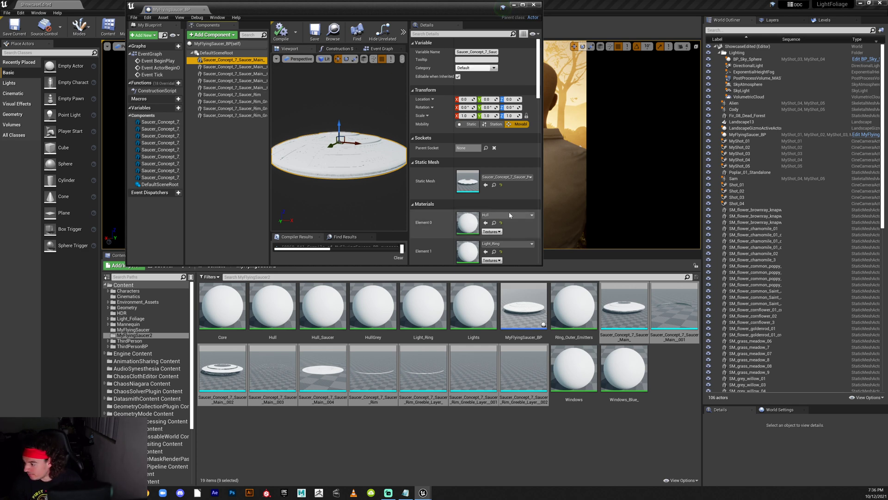
{"action": "scroll", "coordinate": [512, 218], "scroll_direction": "down", "scroll_amount": 2}
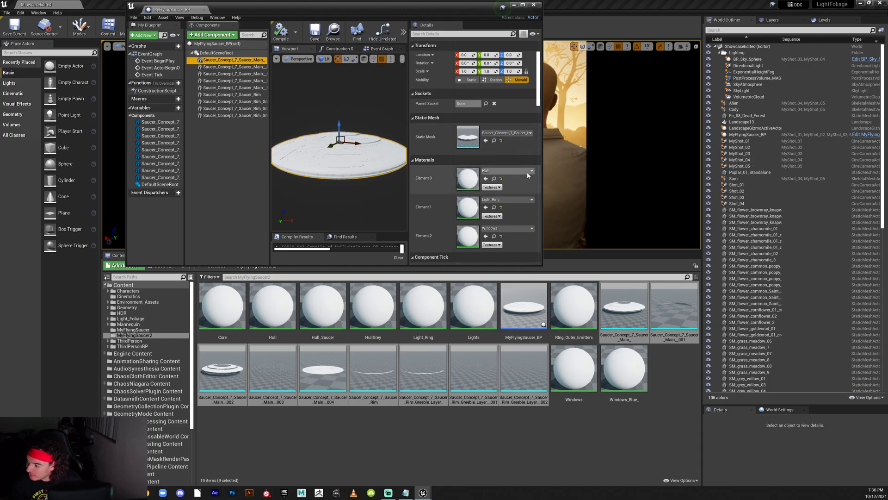
{"action": "scroll", "coordinate": [534, 110], "scroll_direction": "down", "scroll_amount": 1}
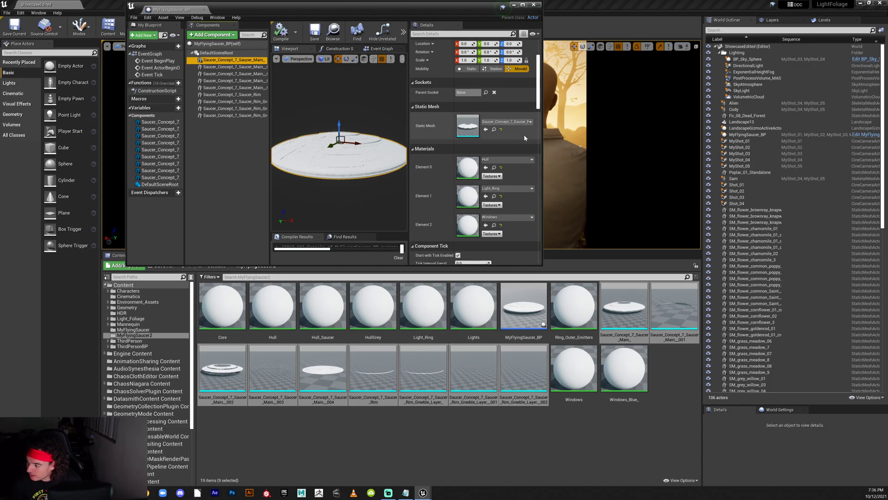
{"action": "scroll", "coordinate": [517, 137], "scroll_direction": "up", "scroll_amount": 2}
{"action": "scroll", "coordinate": [517, 193], "scroll_direction": "down", "scroll_amount": 3}
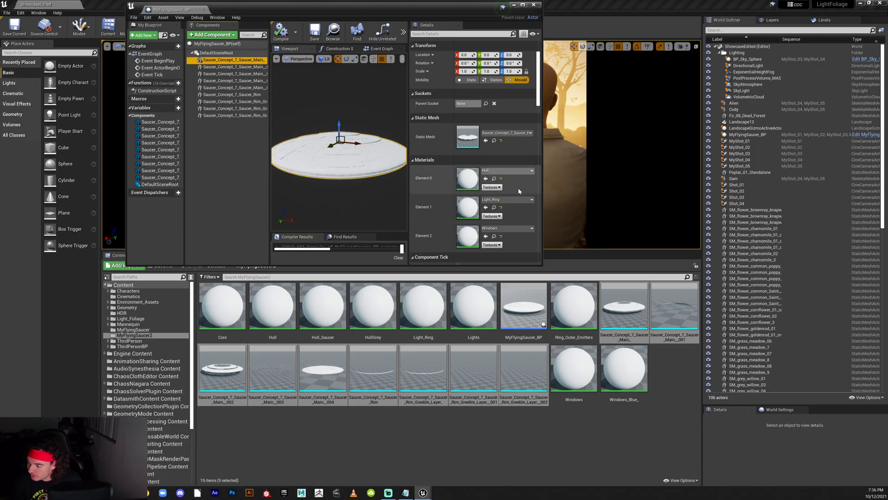
{"action": "scroll", "coordinate": [517, 182], "scroll_direction": "up", "scroll_amount": 2}
{"action": "scroll", "coordinate": [521, 165], "scroll_direction": "down", "scroll_amount": 2}
{"action": "mouse_move", "coordinate": [538, 95]}
{"action": "left_mouse_down"}
{"action": "mouse_move", "coordinate": [537, 174]}
{"action": "mouse_move", "coordinate": [535, 80]}
{"action": "mouse_move", "coordinate": [539, 135]}
{"action": "mouse_move", "coordinate": [537, 85]}
{"action": "mouse_move", "coordinate": [539, 107]}
{"action": "left_mouse_up"}
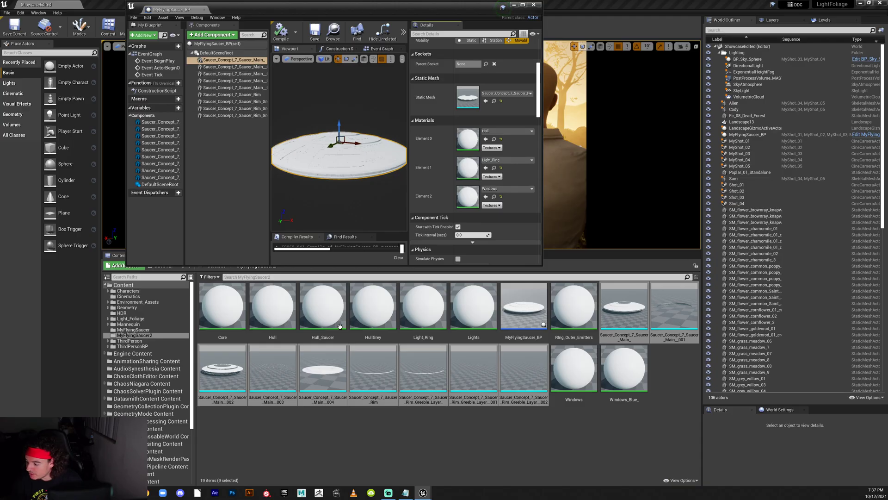
Create a new material named MyFlyingSaucerMaster_Mat in the MyFlyingSaucer2 folder
{"action": "left_click", "coordinate": [313, 436]}
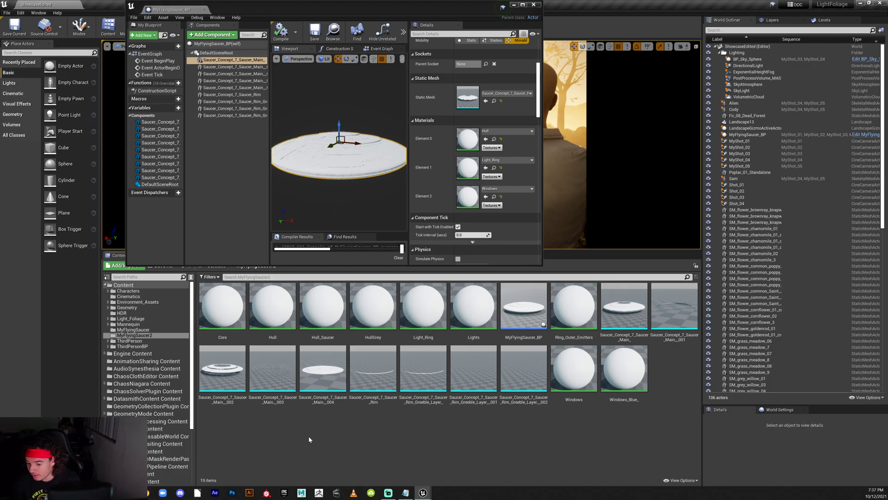
{"action": "right_click", "coordinate": [323, 435]}
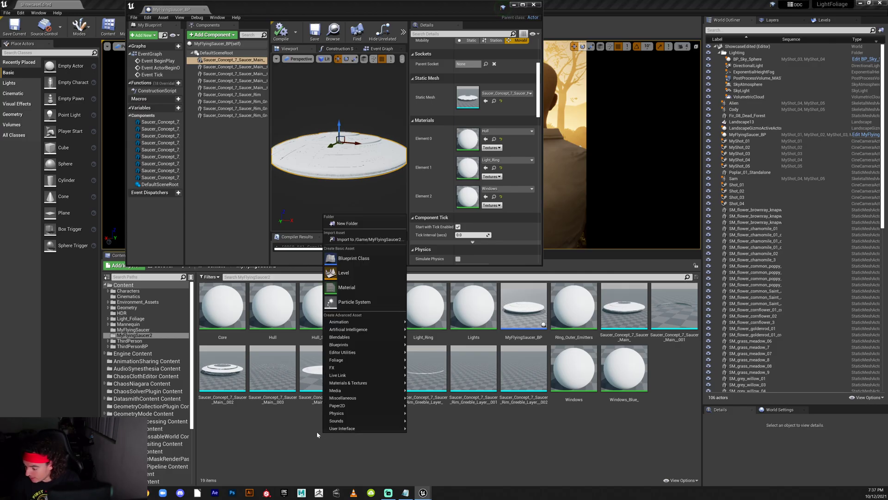
{"action": "left_click", "coordinate": [368, 287]}
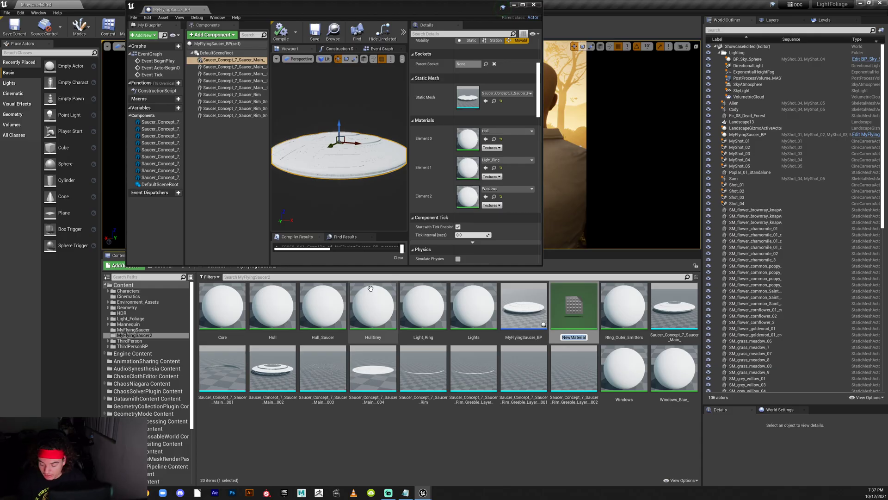
{"action": "type", "text": "Flying"}
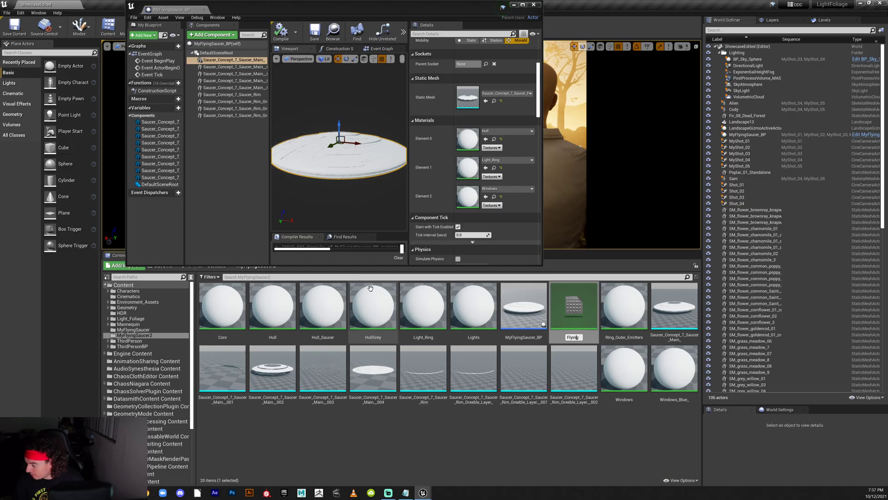
{"action": "type", "text": "My"}
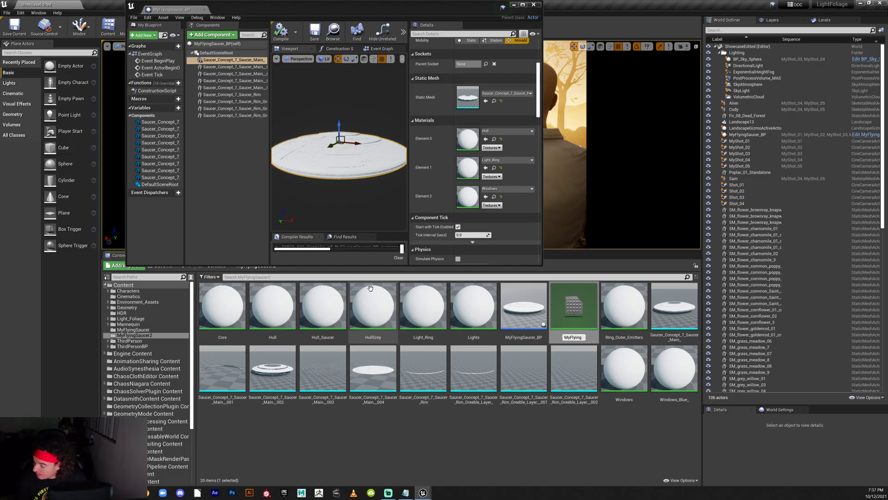
{"action": "type", "text": "Saucer"}
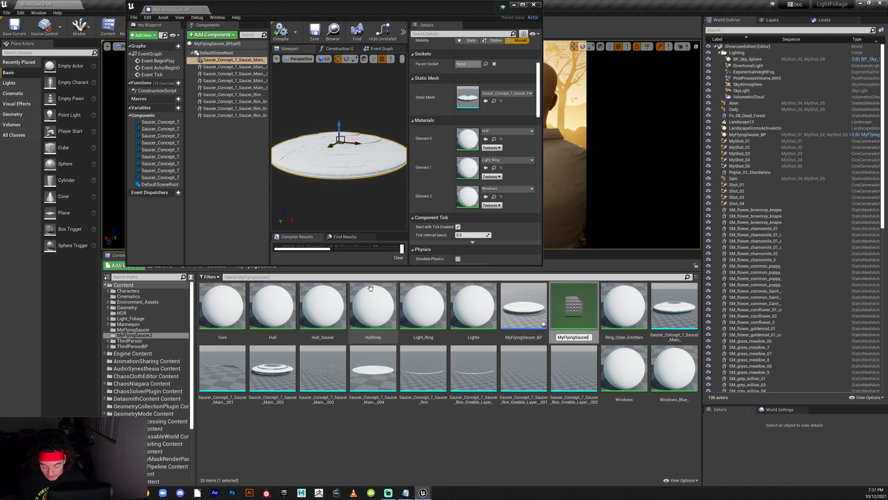
{"action": "type", "text": "Maste"}
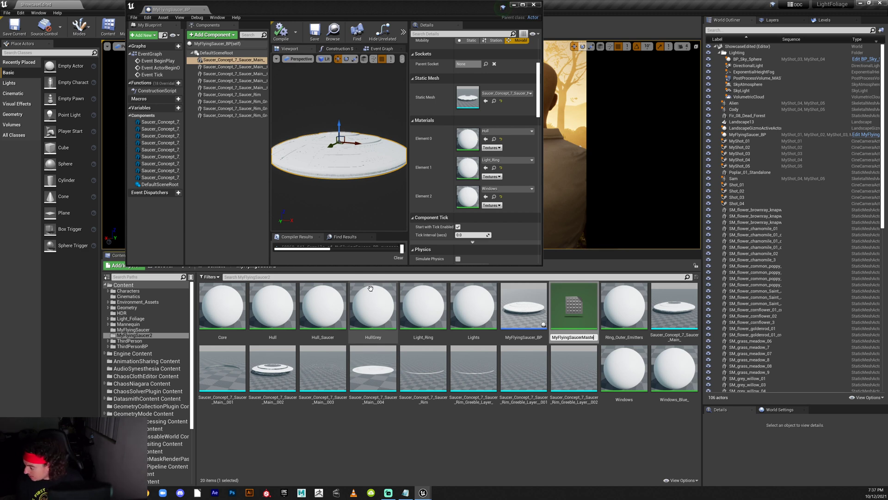
{"action": "type", "text": "r_M"}
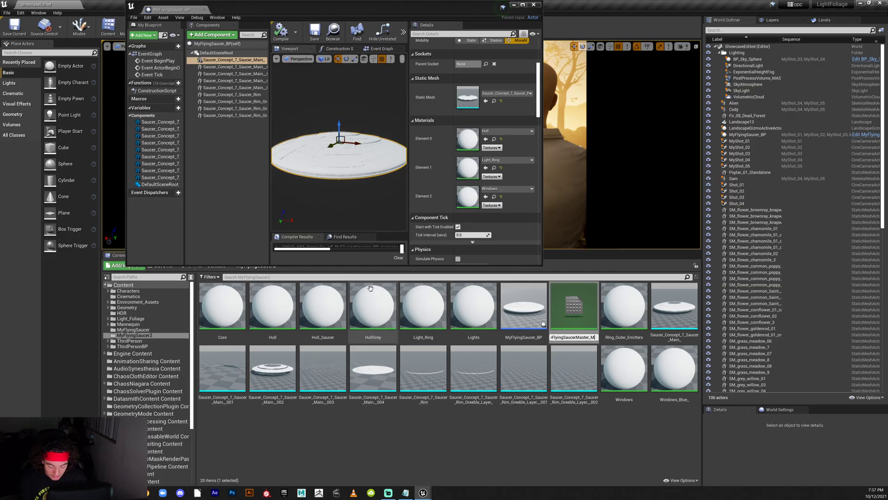
{"action": "type", "text": "at"}
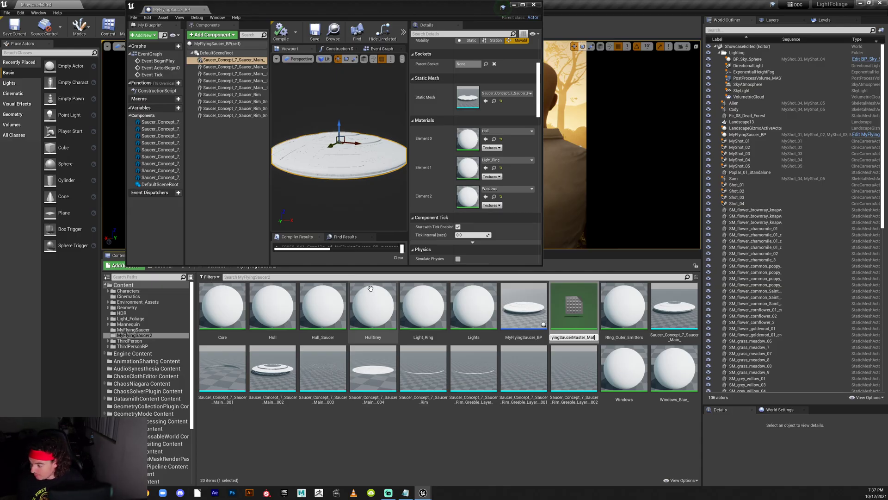
{"action": "key", "text": "Return"}
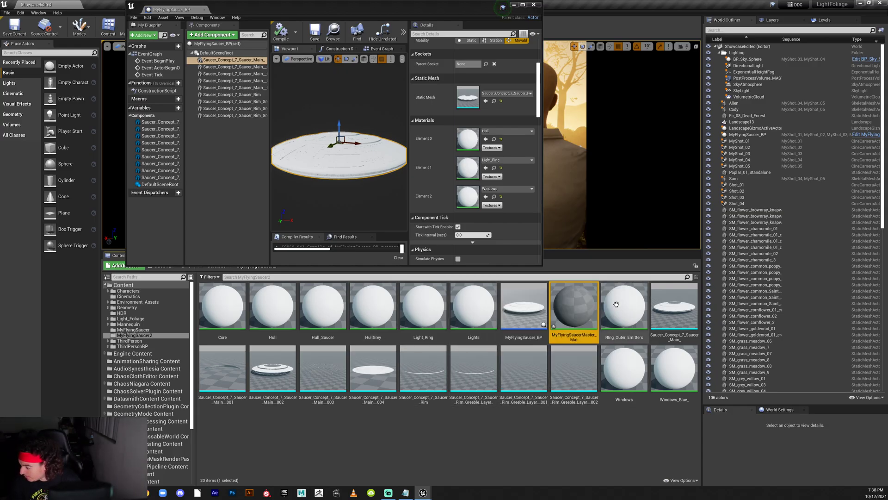
Open MyFlyingSaucerMaster_Mat in the material editor and maximize its window
{"action": "double_click", "coordinate": [574, 300]}
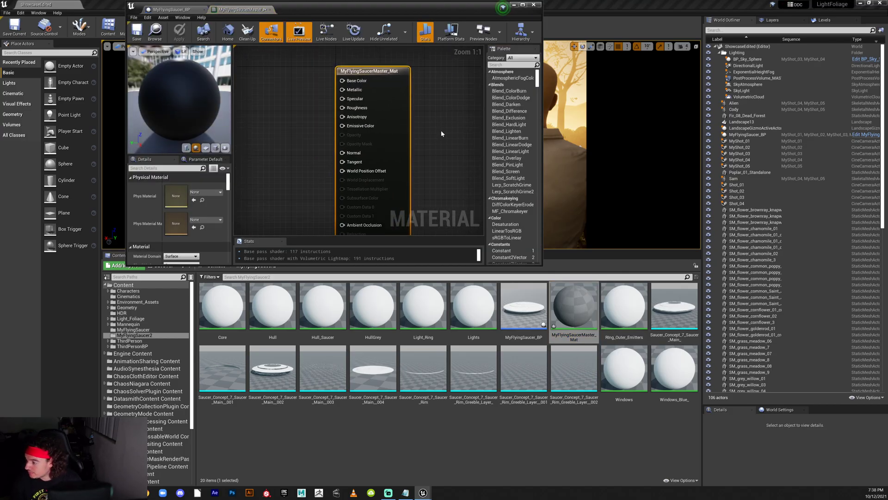
{"action": "left_click", "coordinate": [523, 4]}
{"action": "right_click_drag", "start_coordinate": [489, 133], "coordinate": [593, 164]}
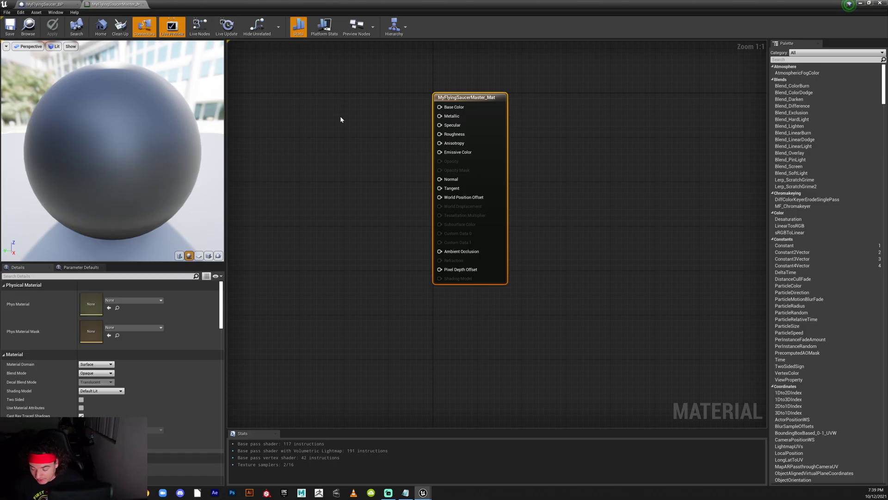
{"action": "right_click", "coordinate": [353, 119]}
{"action": "type", "text": "3333333333333333333333"}
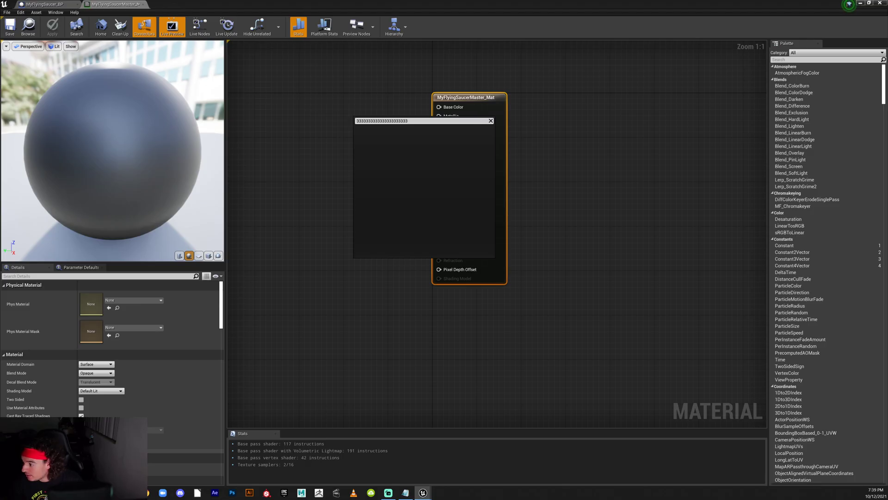
{"action": "key", "text": "ctrl+a"}
{"action": "type", "text": "3"}
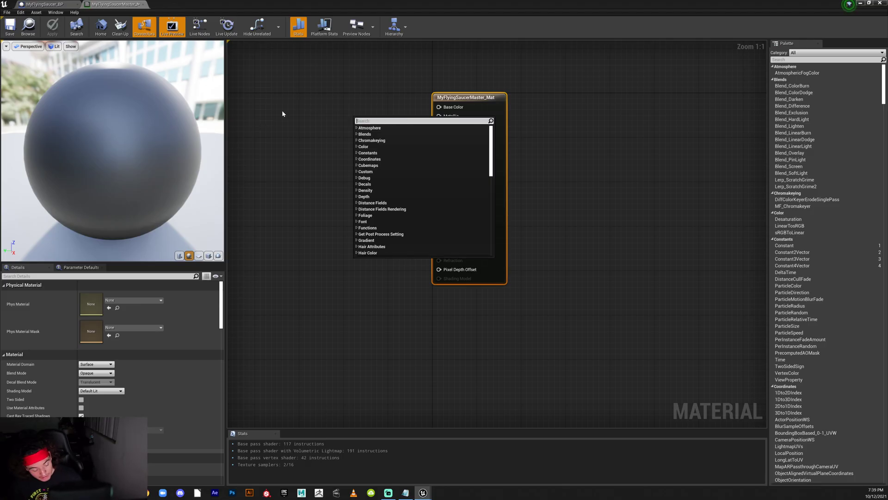
{"action": "type", "text": "33333333"}
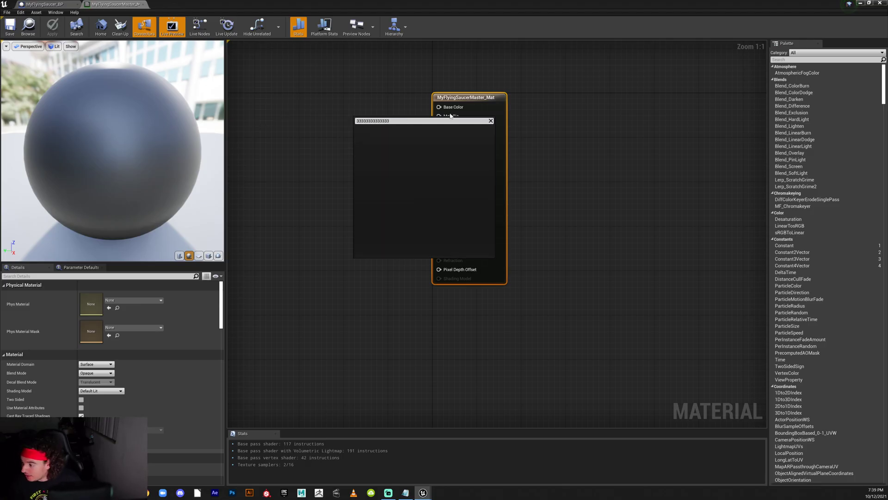
{"action": "left_click", "coordinate": [491, 121]}
{"action": "left_click", "coordinate": [325, 104]}
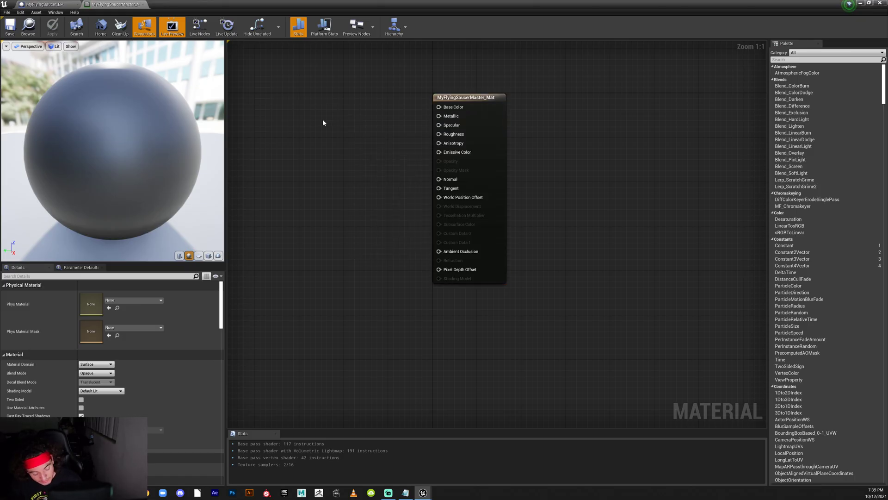
Add a Constant3Vector node to the material graph and connect it to the Base Color input
{"action": "left_click", "coordinate": [345, 110]}
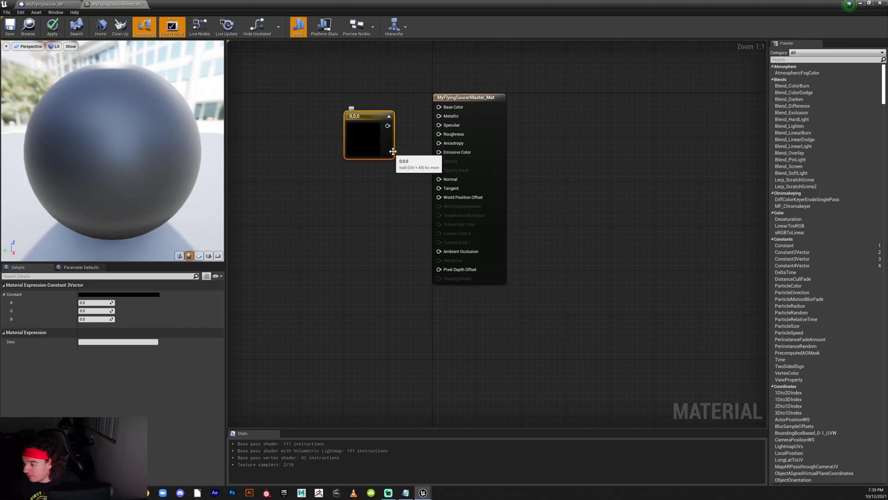
{"action": "left_click_drag", "start_coordinate": [388, 126], "coordinate": [444, 110]}
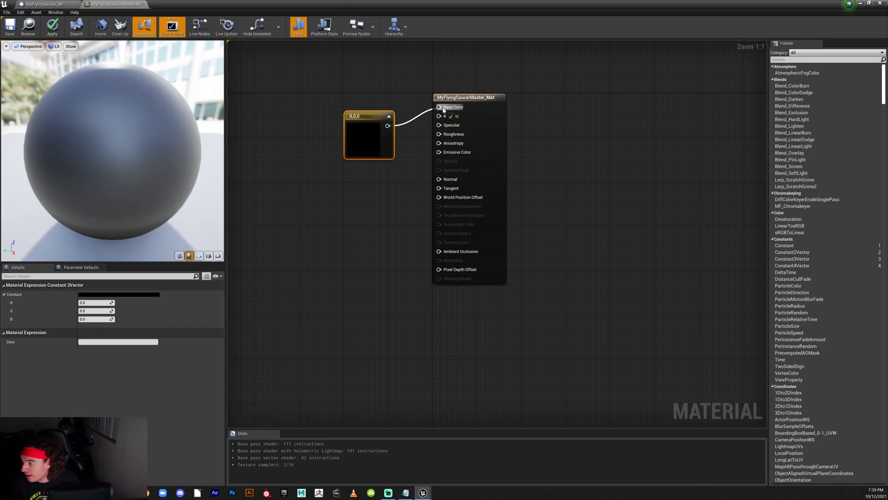
{"action": "left_click_drag", "start_coordinate": [444, 110], "coordinate": [444, 109]}
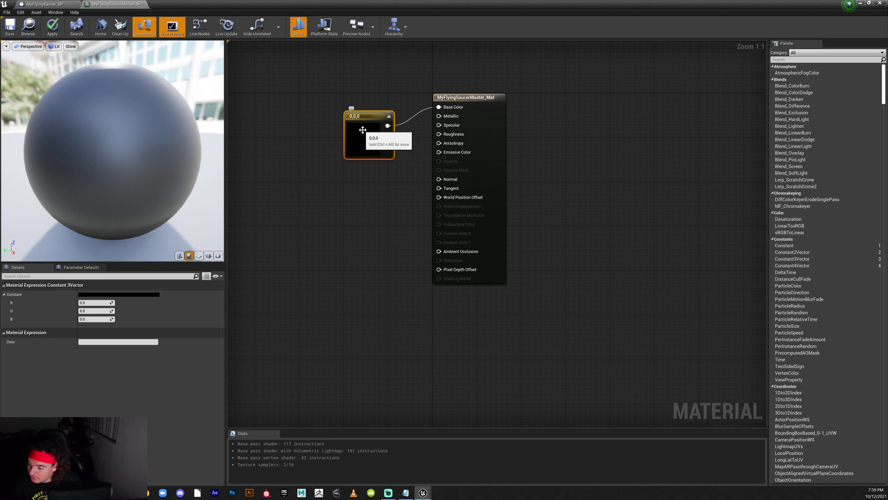
Convert the Constant3Vector to a parameter named BaseColor and line its node up with the Base Color input
{"action": "right_click", "coordinate": [363, 130]}
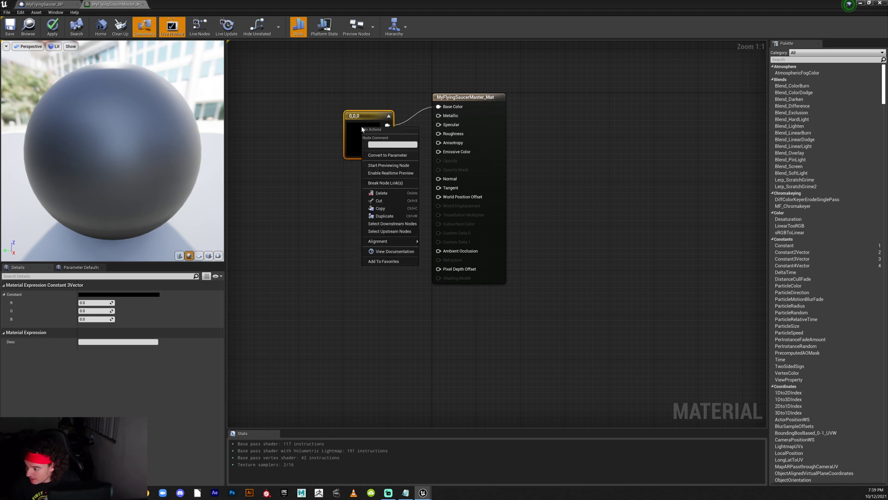
{"action": "left_click", "coordinate": [387, 155]}
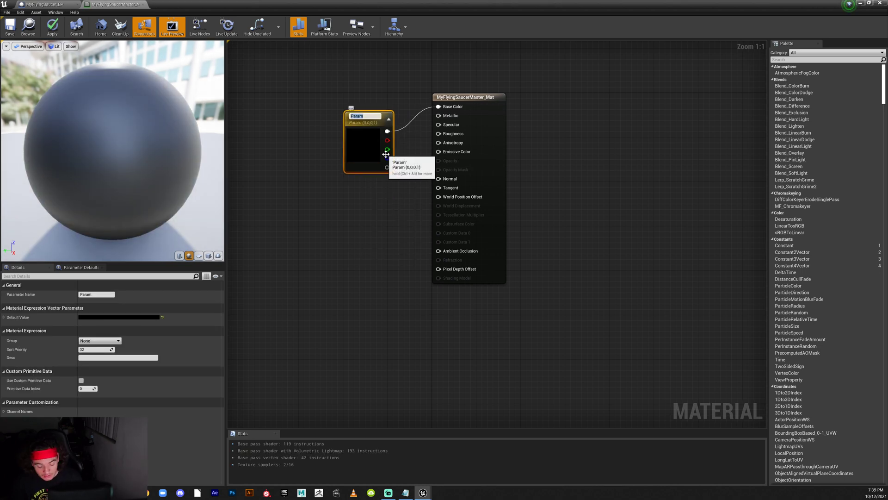
{"action": "type", "text": "Color"}
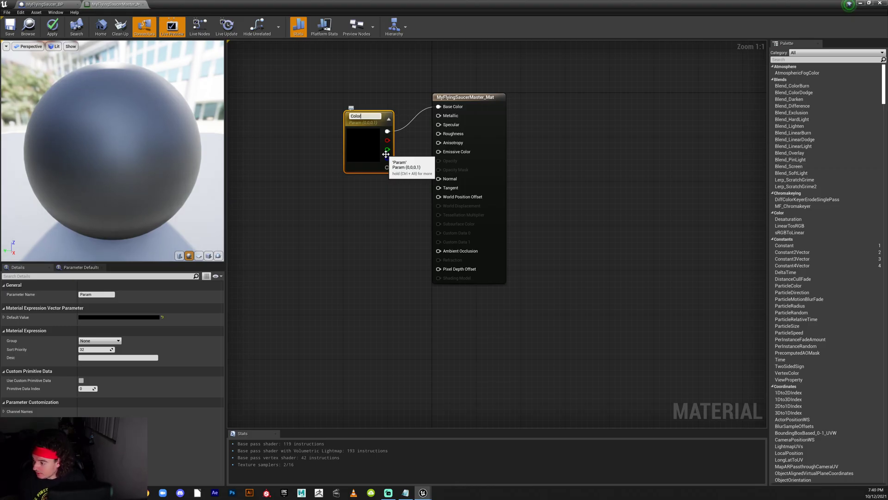
{"action": "key", "text": "Home"}
{"action": "type", "text": "Base"}
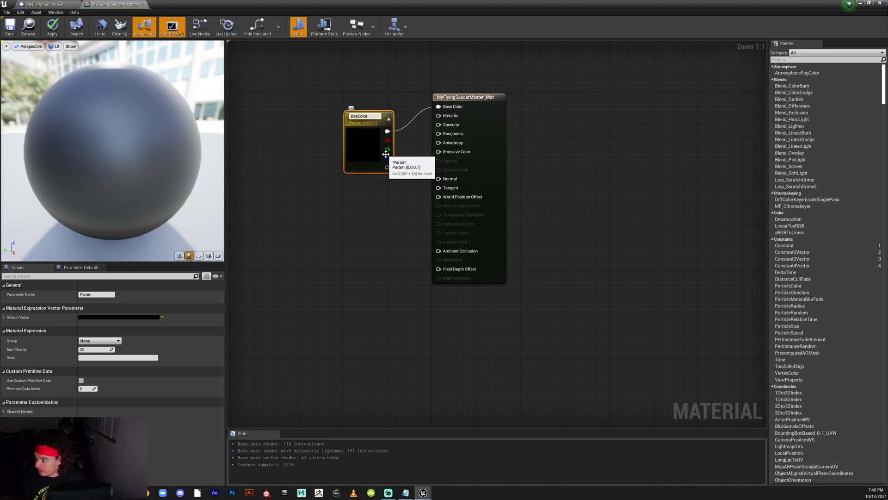
{"action": "key", "text": "Return"}
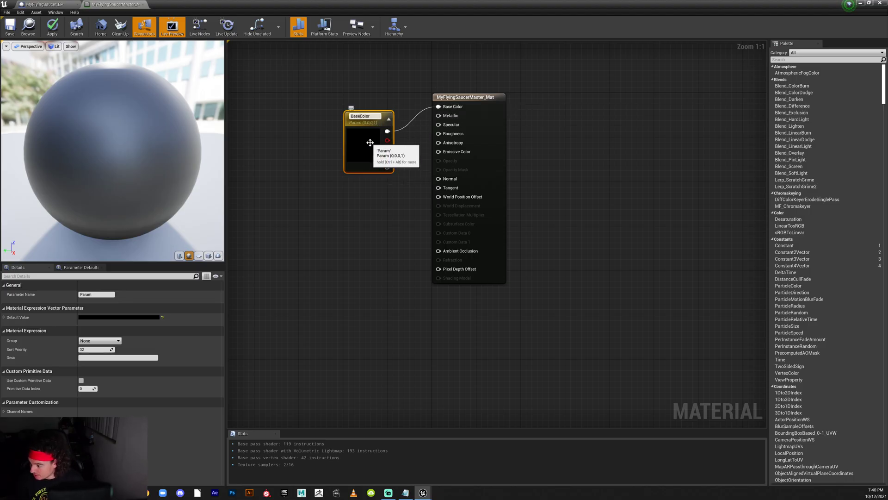
{"action": "left_click_drag", "start_coordinate": [389, 114], "coordinate": [400, 101]}
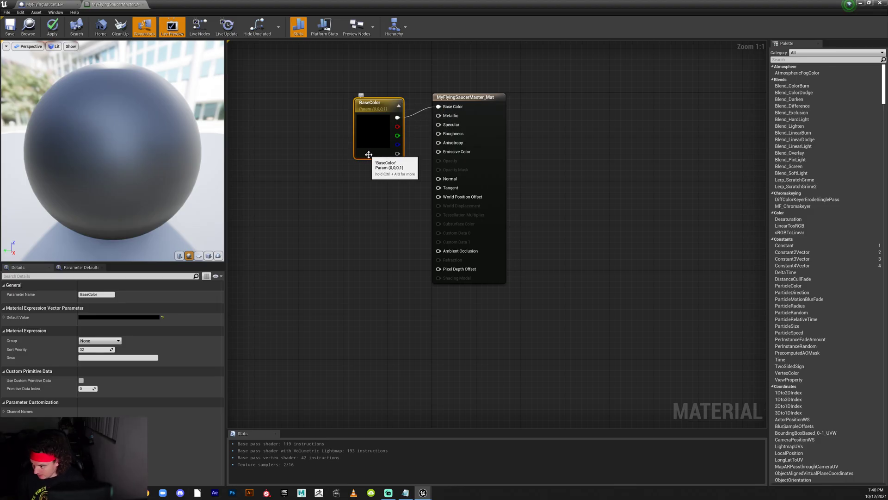
{"action": "left_click_drag", "start_coordinate": [375, 140], "coordinate": [373, 129]}
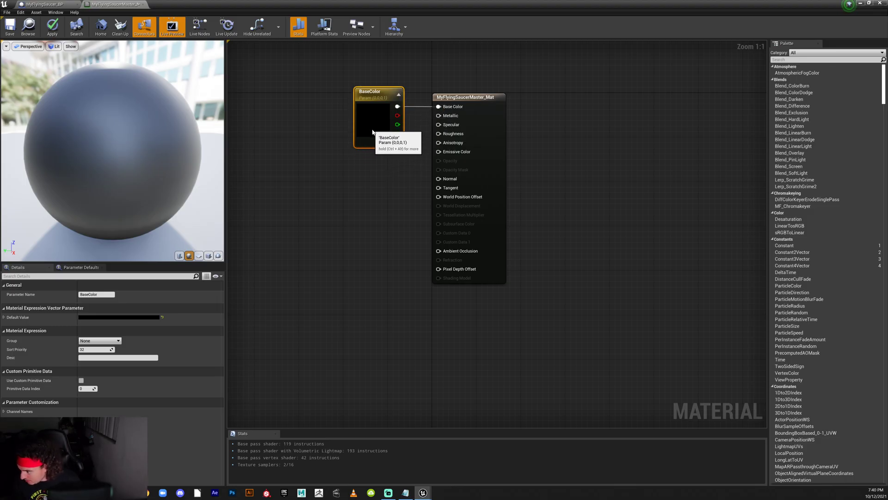
{"action": "left_click", "coordinate": [368, 182]}
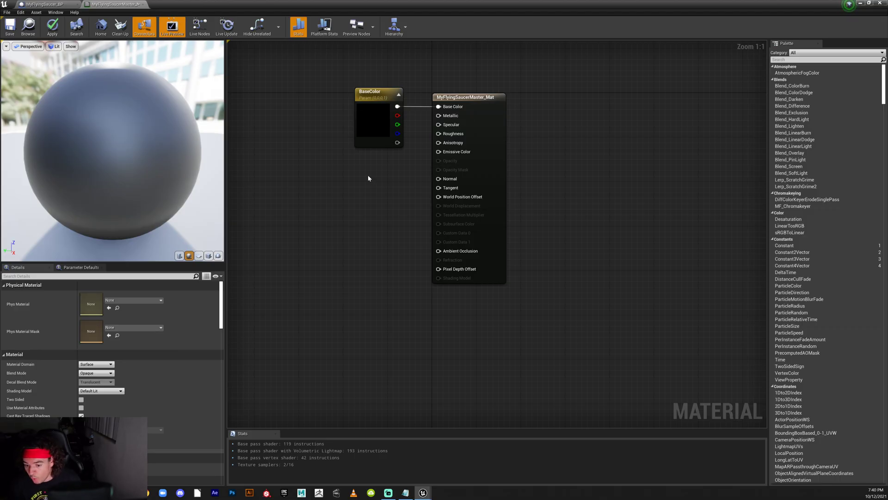
Add a Constant node with value 1 connected to the Metallic input, and place it just below the BaseColor node
{"action": "key", "text": "1"}
{"action": "left_click", "coordinate": [368, 178]}
{"action": "left_click_drag", "start_coordinate": [385, 192], "coordinate": [442, 116]}
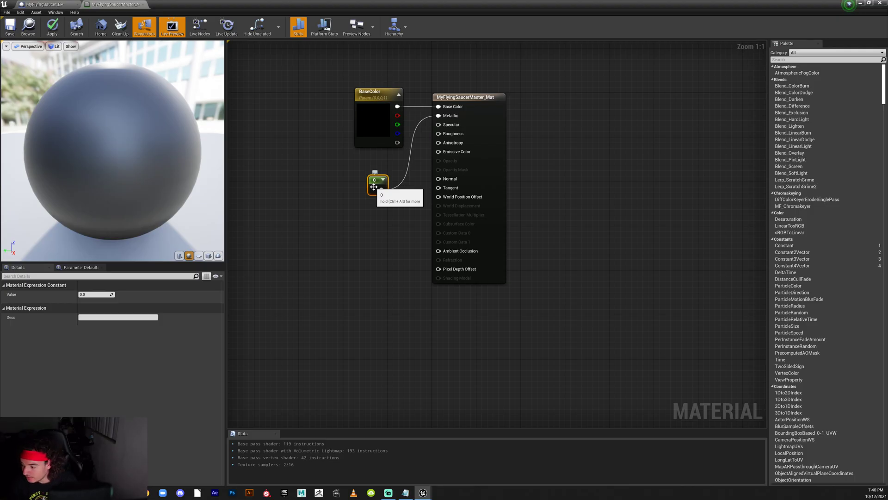
{"action": "left_click", "coordinate": [95, 294]}
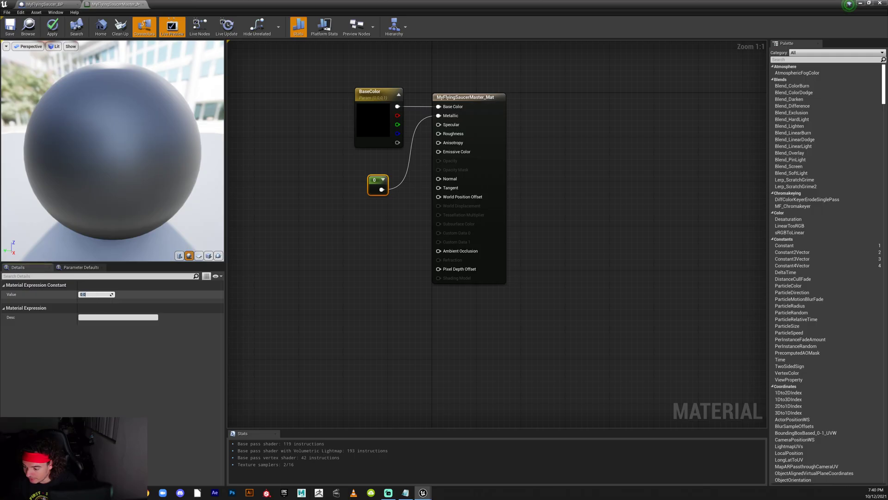
{"action": "type", "text": "1"}
{"action": "key", "text": "Return"}
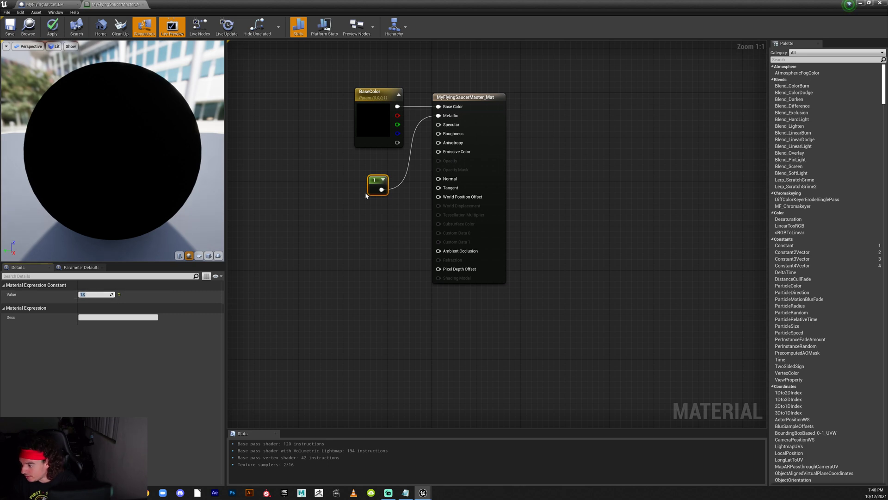
{"action": "left_click_drag", "start_coordinate": [374, 185], "coordinate": [383, 169]}
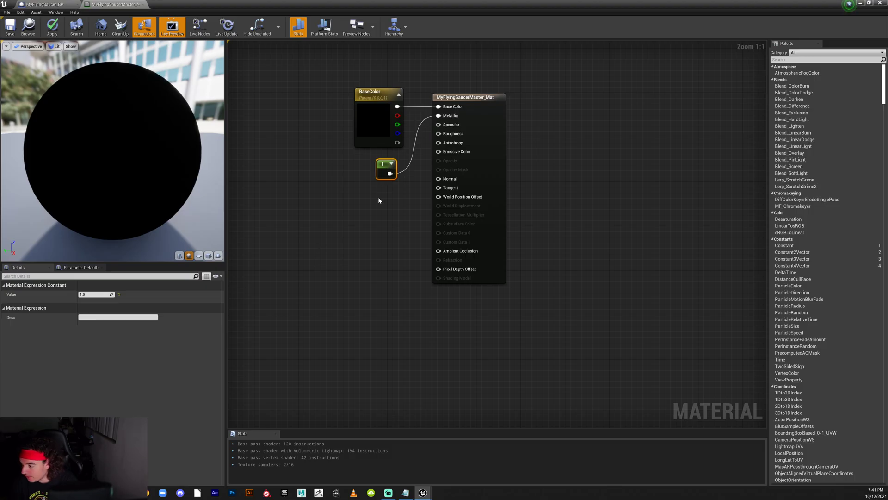
Convert the constant feeding the Metallic input to a parameter named Metallic
{"action": "right_click", "coordinate": [384, 171]}
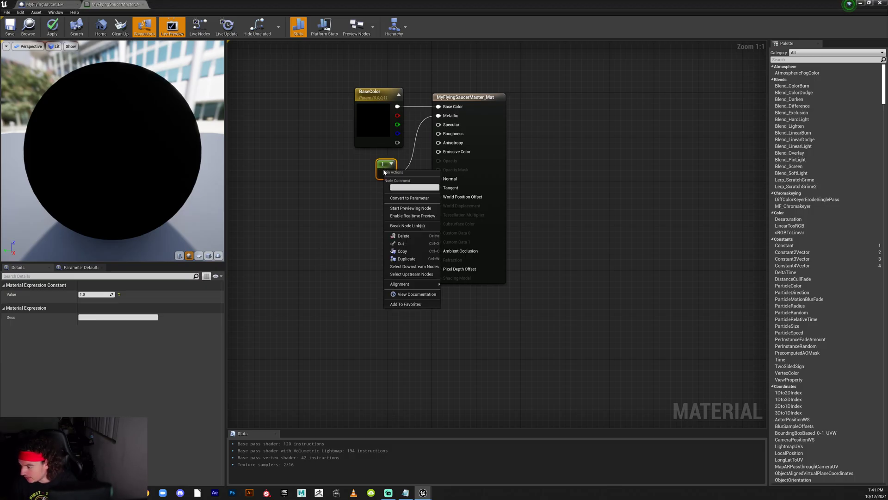
{"action": "left_click", "coordinate": [410, 198]}
{"action": "type", "text": "M"}
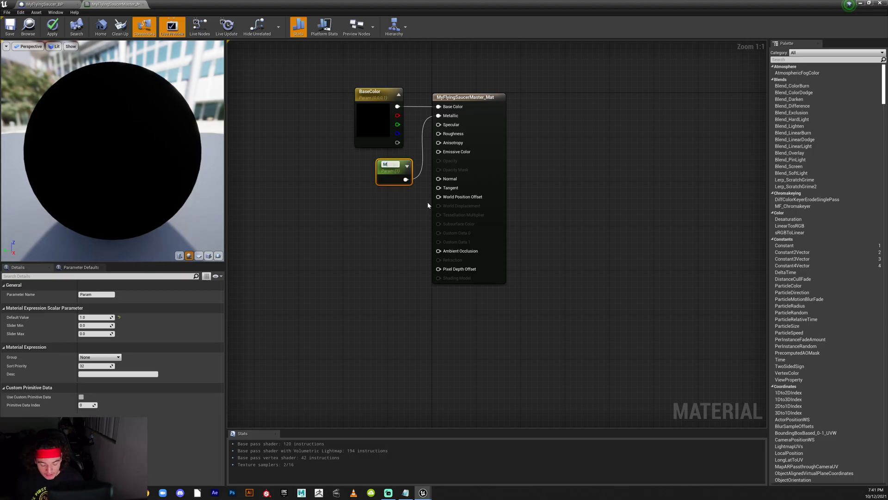
{"action": "type", "text": "eta"}
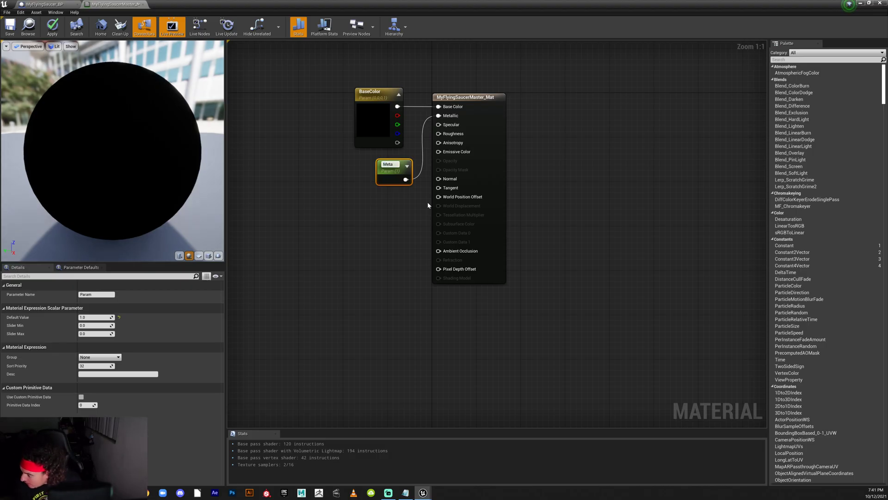
{"action": "type", "text": "llic"}
{"action": "key", "text": "Return"}
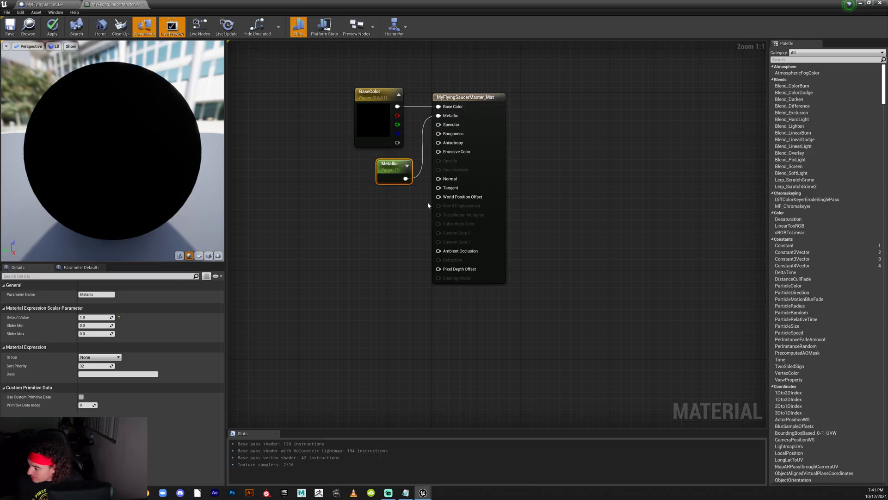
Line the Metallic node up under BaseColor, and add a Constant node below it connected to the Roughness input
{"action": "left_click_drag", "start_coordinate": [387, 175], "coordinate": [377, 175]}
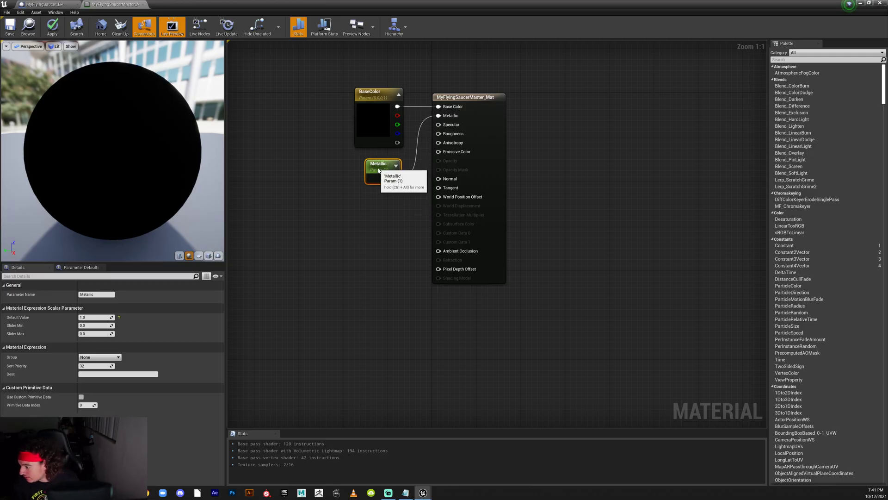
{"action": "left_click", "coordinate": [363, 223]}
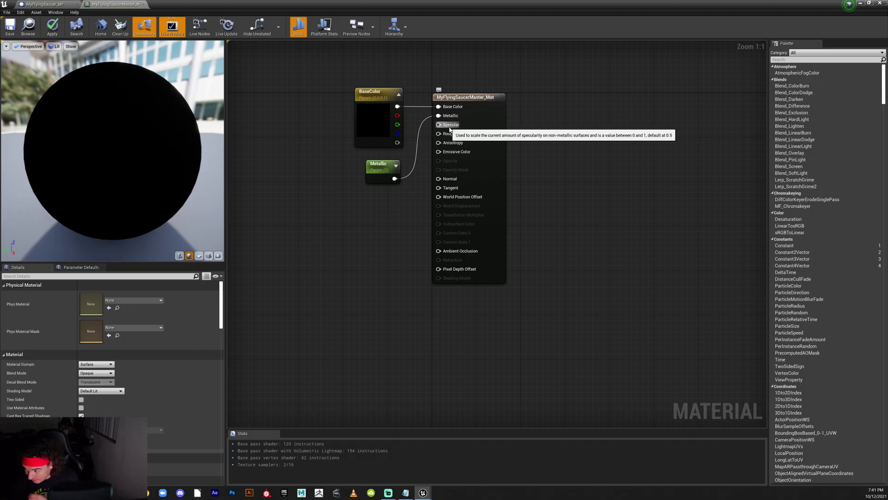
{"action": "right_click", "coordinate": [367, 217]}
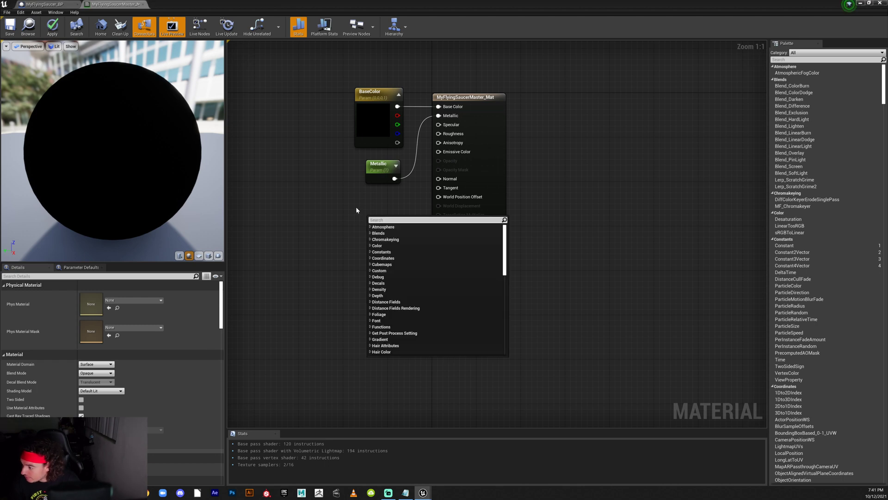
{"action": "key", "text": "Escape"}
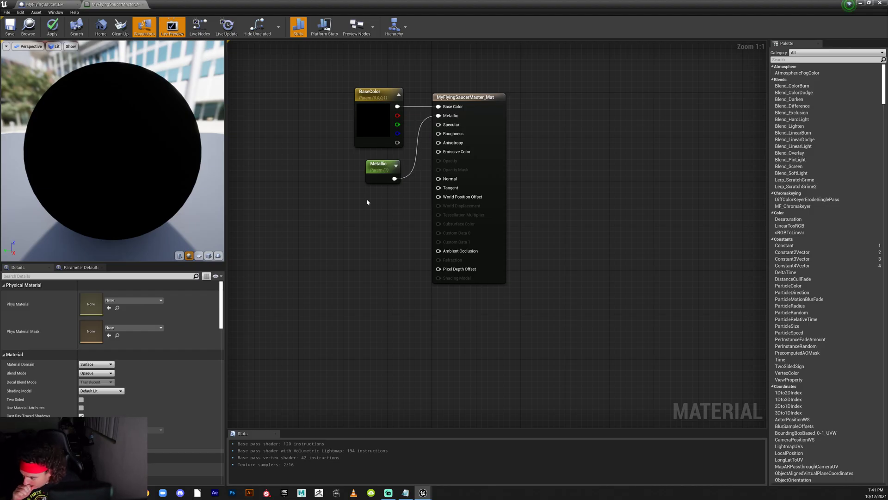
{"action": "left_click", "coordinate": [370, 209]}
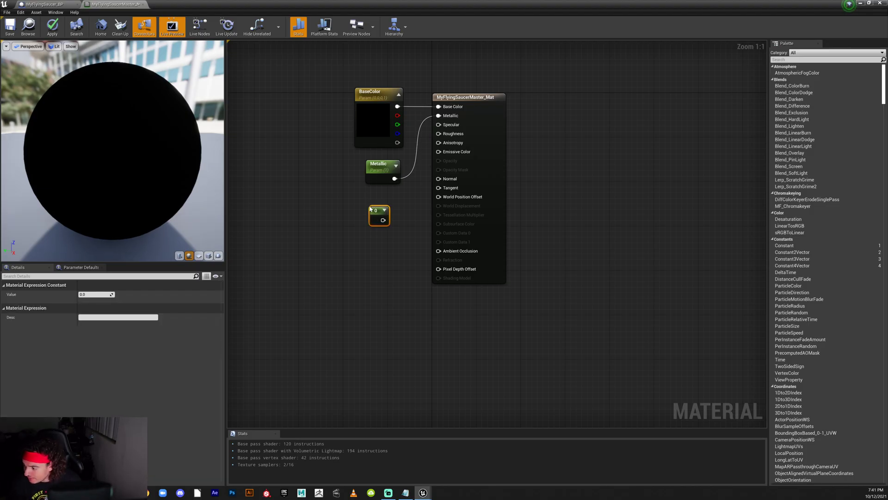
{"action": "left_click_drag", "start_coordinate": [383, 220], "coordinate": [447, 135]}
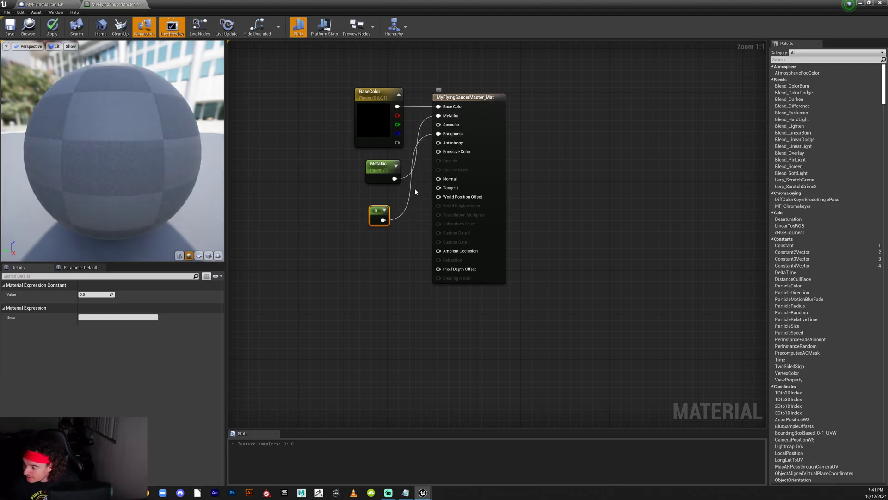
Convert the constant feeding Roughness to a parameter named Roughness and place its node just below the Metallic node
{"action": "right_click", "coordinate": [375, 213]}
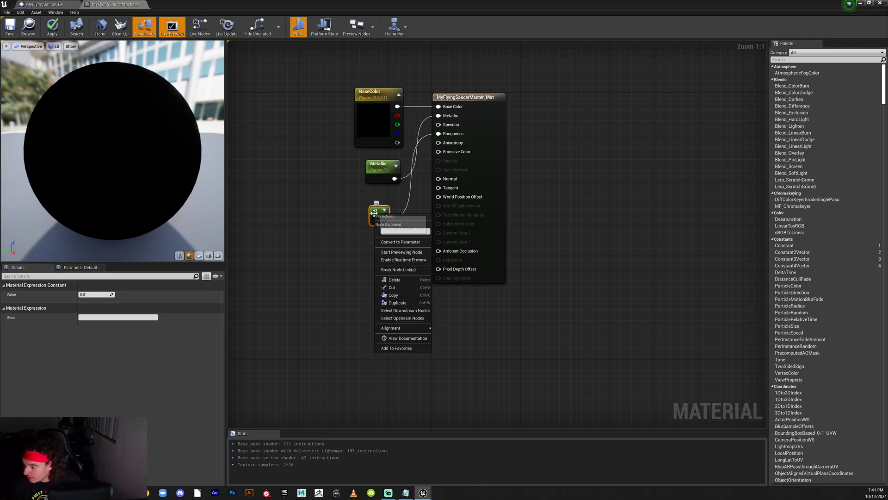
{"action": "left_click", "coordinate": [400, 242]}
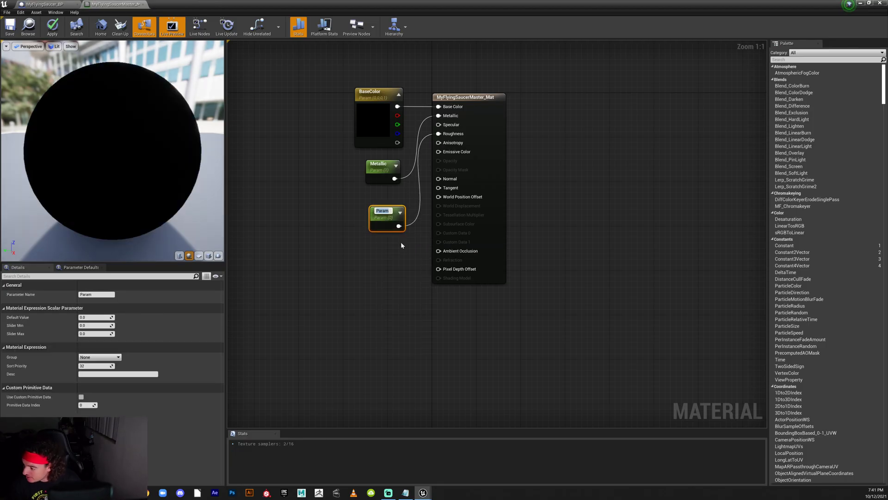
{"action": "type", "text": "Roughness"}
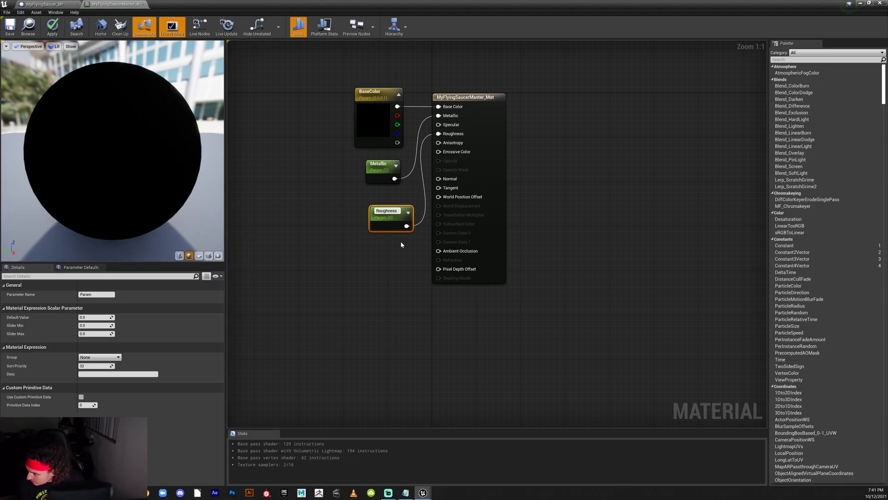
{"action": "key", "text": "Return"}
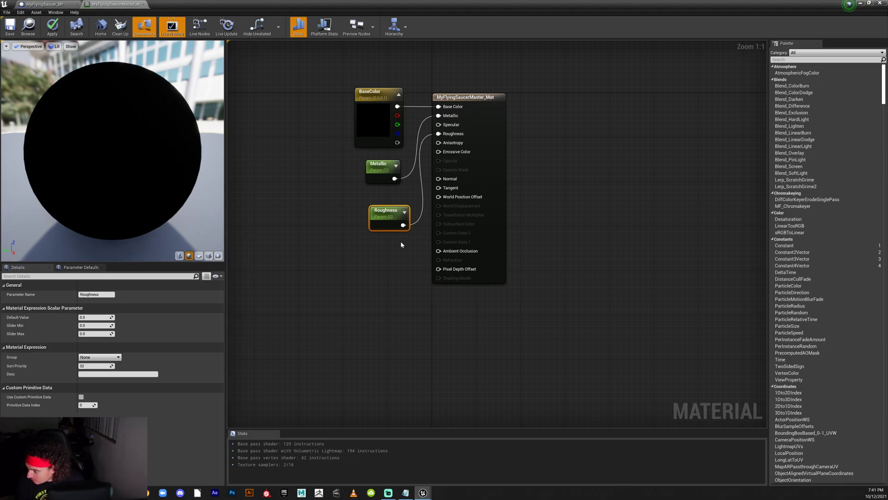
{"action": "left_click_drag", "start_coordinate": [386, 215], "coordinate": [376, 201]}
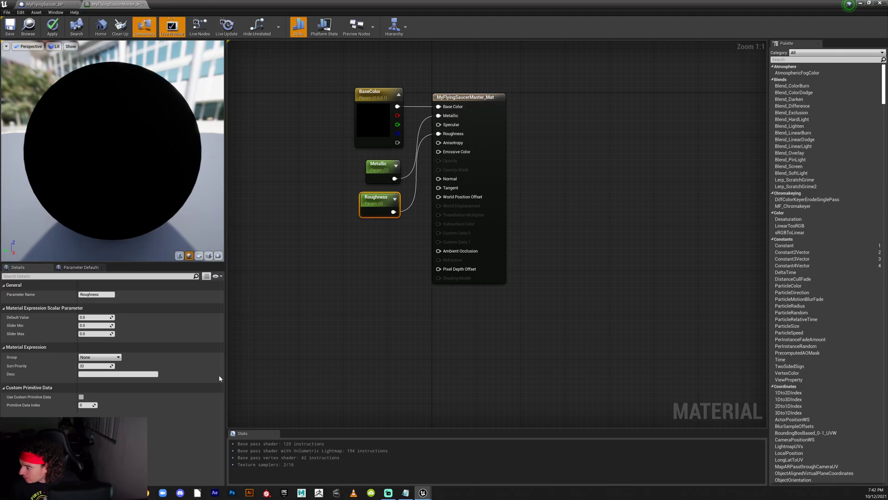
{"action": "left_click", "coordinate": [364, 267]}
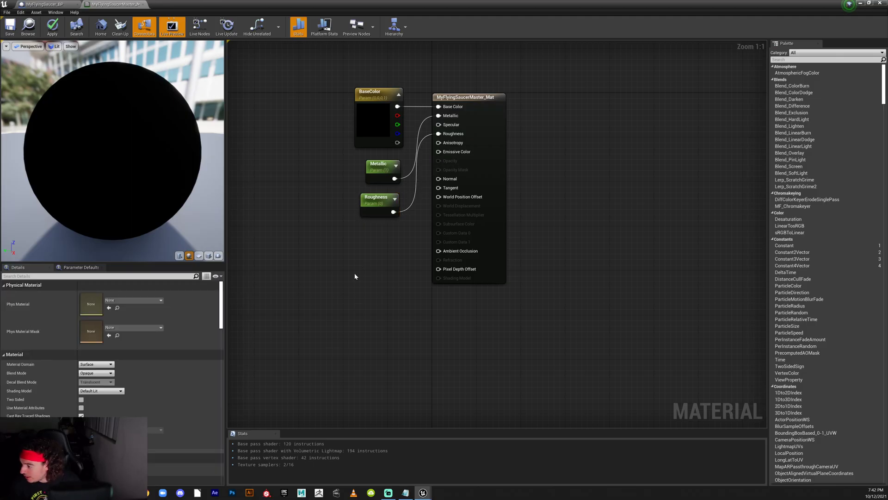
Add a Constant3Vector node below the Roughness node and convert it to a parameter named EmissiveColor
{"action": "left_click", "coordinate": [347, 246]}
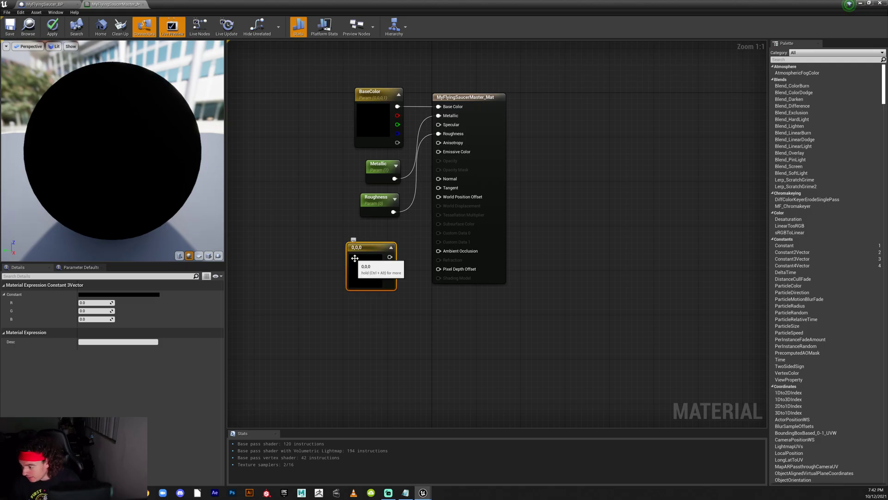
{"action": "left_click_drag", "start_coordinate": [357, 256], "coordinate": [361, 248]}
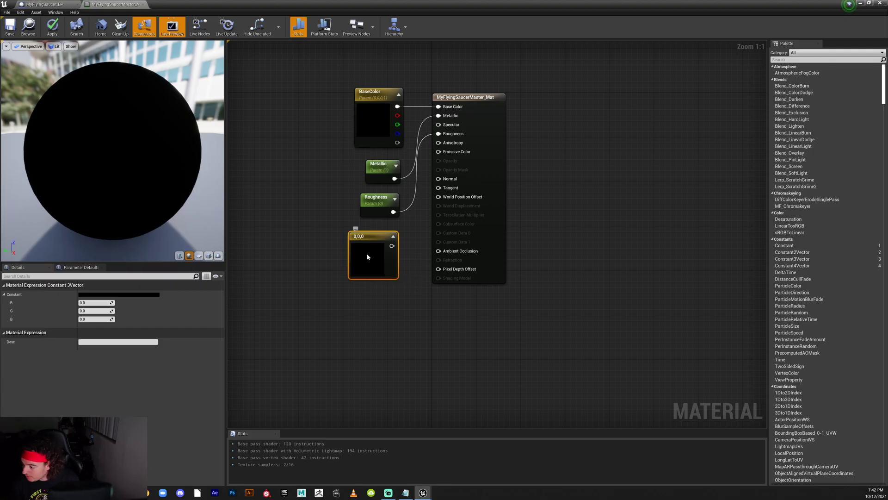
{"action": "right_click", "coordinate": [368, 257]}
{"action": "left_click", "coordinate": [393, 283]}
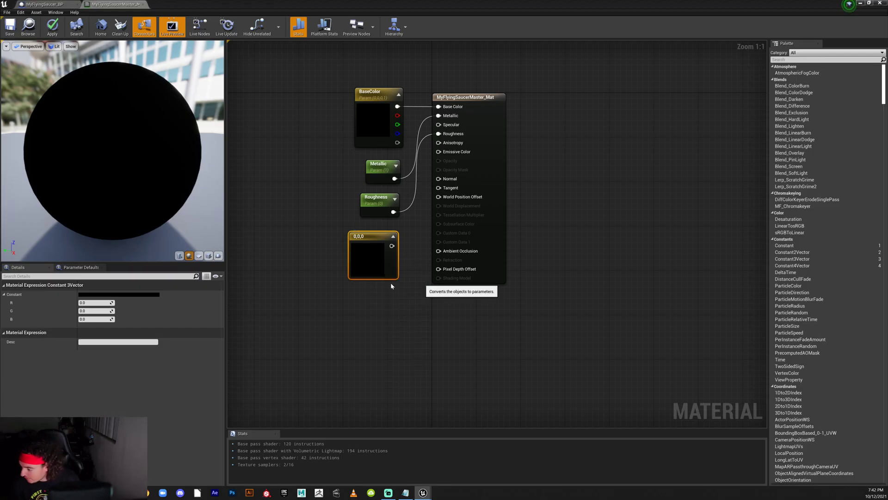
{"action": "type", "text": "Emissive"}
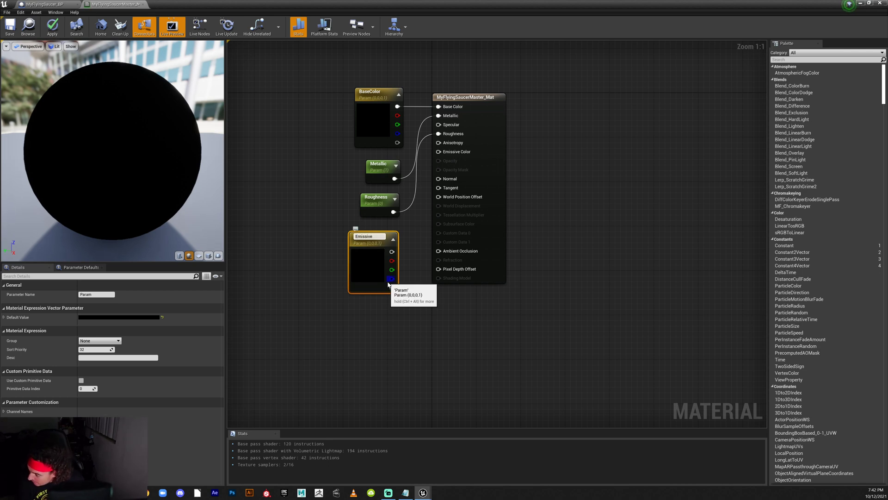
{"action": "type", "text": "Color"}
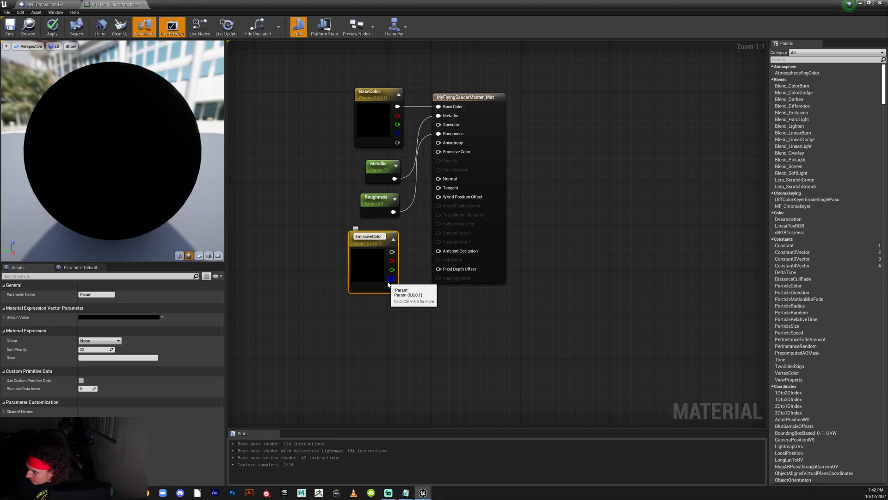
{"action": "key", "text": "Return"}
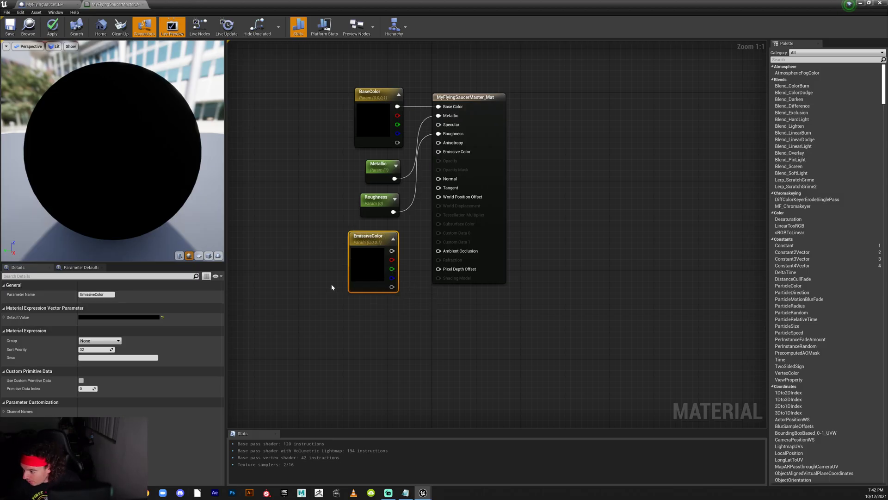
{"action": "left_click", "coordinate": [360, 315]}
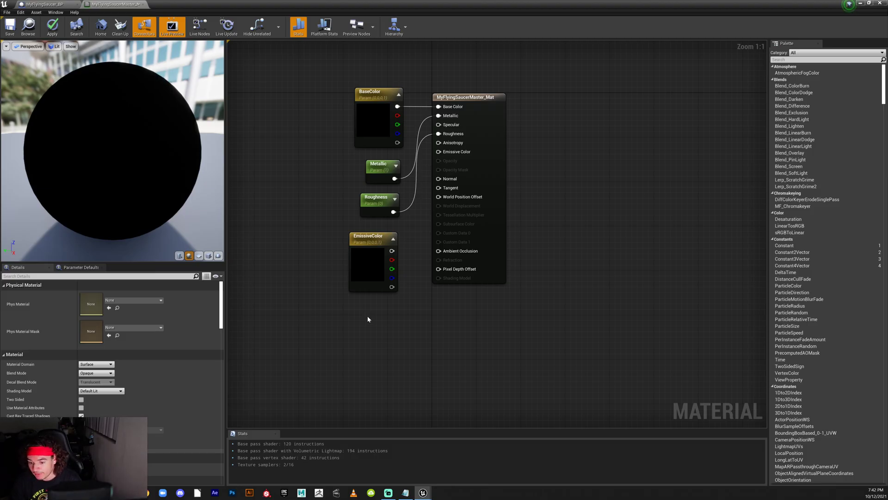
Add a Multiply node with EmissiveColor connected to its A input and its output connected to Emissive Color
{"action": "left_click", "coordinate": [368, 316]}
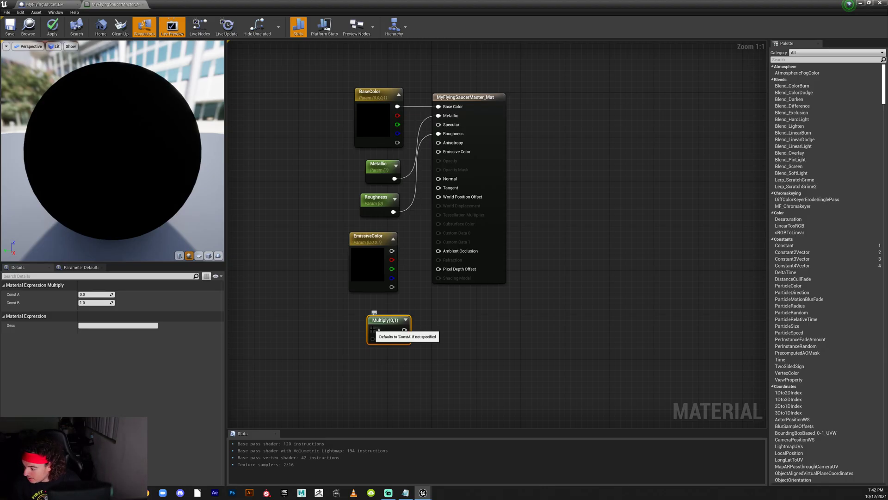
{"action": "left_click_drag", "start_coordinate": [372, 330], "coordinate": [392, 250]}
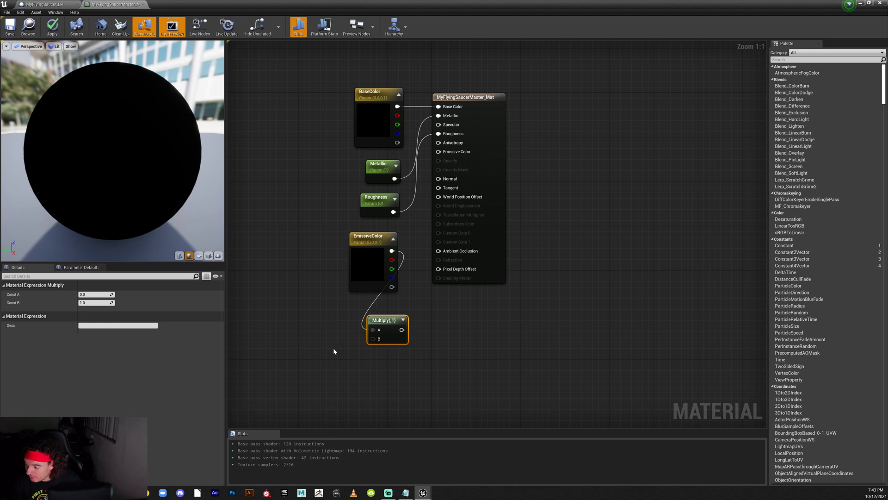
{"action": "left_click_drag", "start_coordinate": [401, 330], "coordinate": [450, 154]}
Arrange the Multiply node just below the Roughness node, with the EmissiveColor node beside it on its input side
{"action": "left_click_drag", "start_coordinate": [373, 253], "coordinate": [311, 290]}
{"action": "left_click", "coordinate": [384, 320]}
{"action": "left_click_drag", "start_coordinate": [384, 320], "coordinate": [375, 230]}
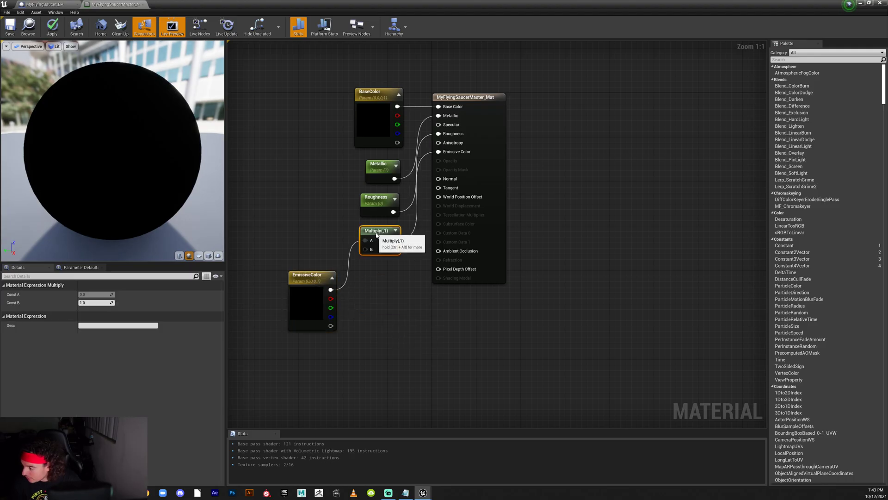
{"action": "left_click_drag", "start_coordinate": [307, 288], "coordinate": [307, 237]}
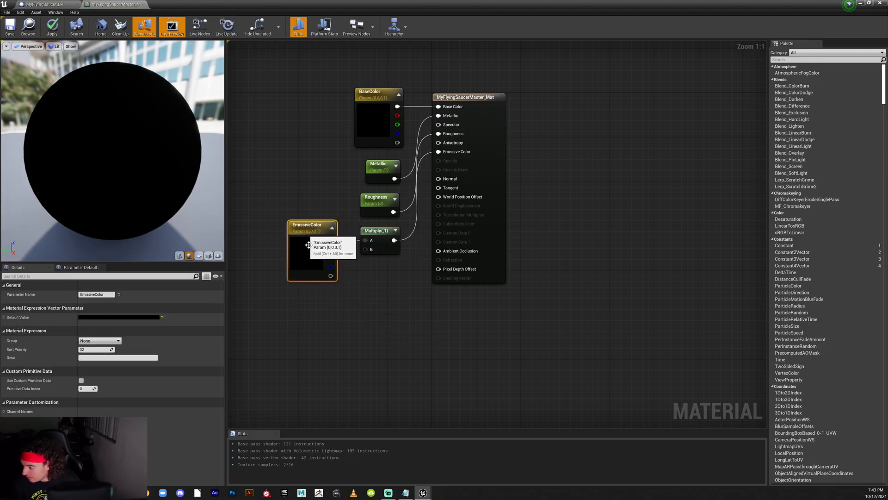
{"action": "left_click", "coordinate": [363, 297]}
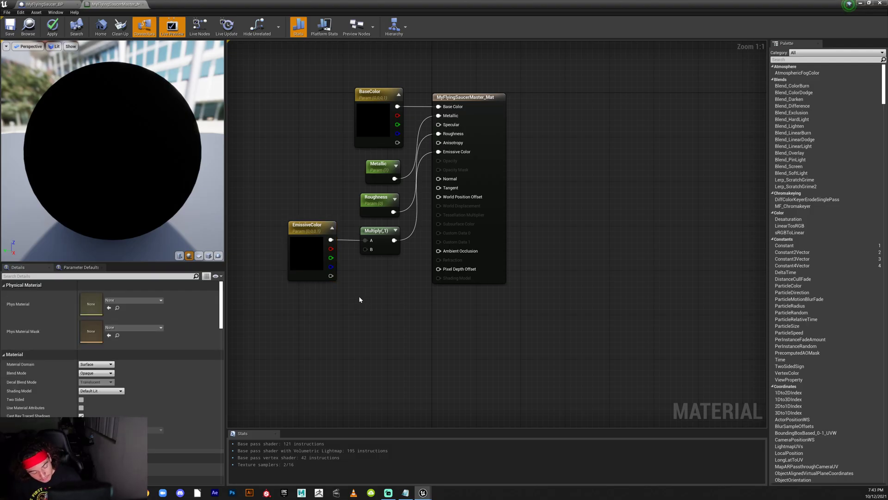
Add a Constant node connected to the Multiply node's B input and place it just below the EmissiveColor node
{"action": "left_click", "coordinate": [326, 306]}
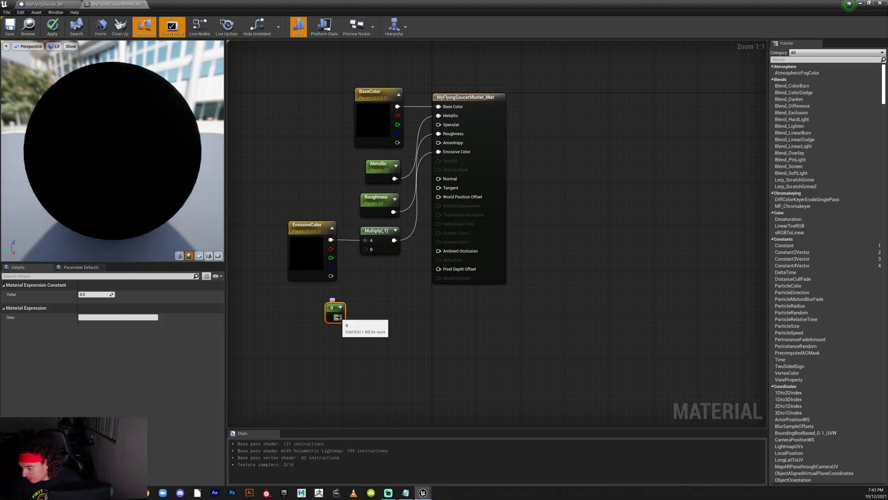
{"action": "left_click_drag", "start_coordinate": [364, 313], "coordinate": [366, 250]}
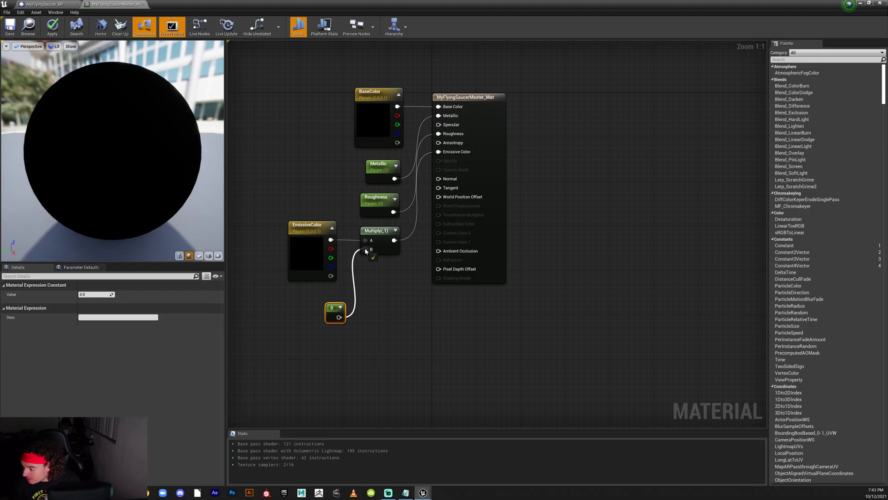
{"action": "left_click_drag", "start_coordinate": [332, 311], "coordinate": [316, 300]}
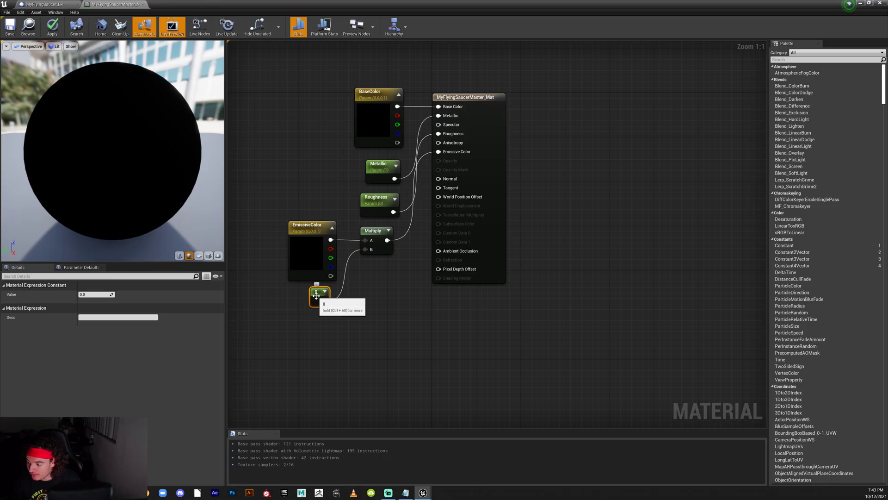
Convert the constant feeding Multiply's B input to a parameter named EmissiveAmmount, and save the material
{"action": "right_click", "coordinate": [317, 297]}
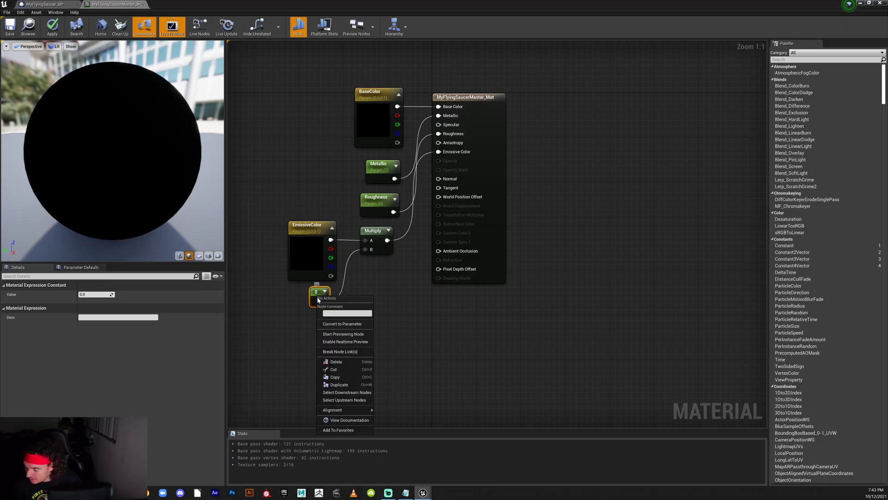
{"action": "left_click", "coordinate": [355, 326]}
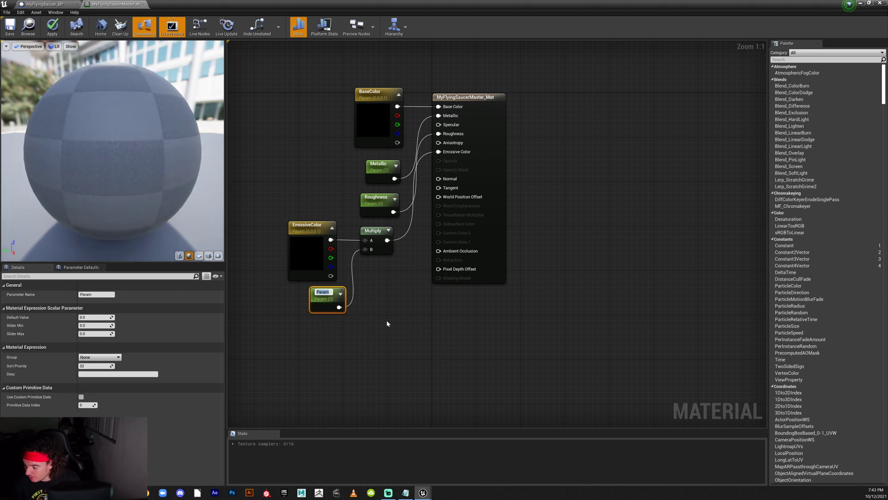
{"action": "type", "text": "Emiss"}
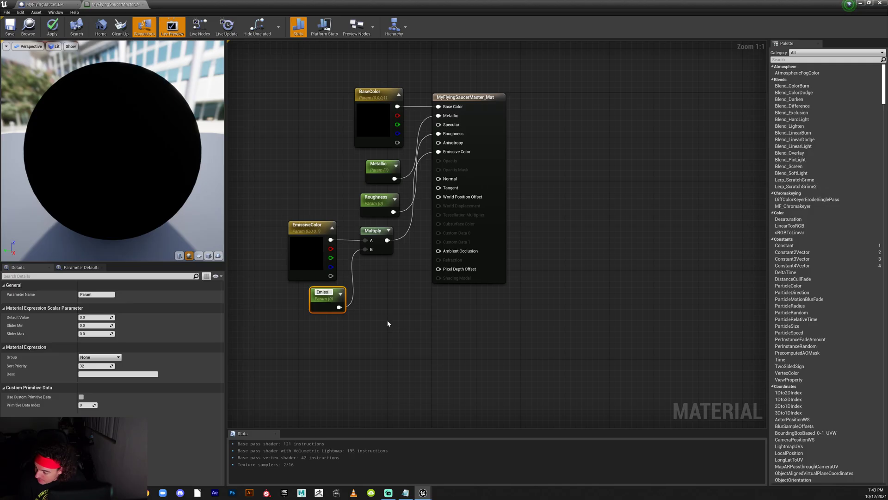
{"action": "type", "text": "iveAmmount"}
{"action": "key", "text": "Return"}
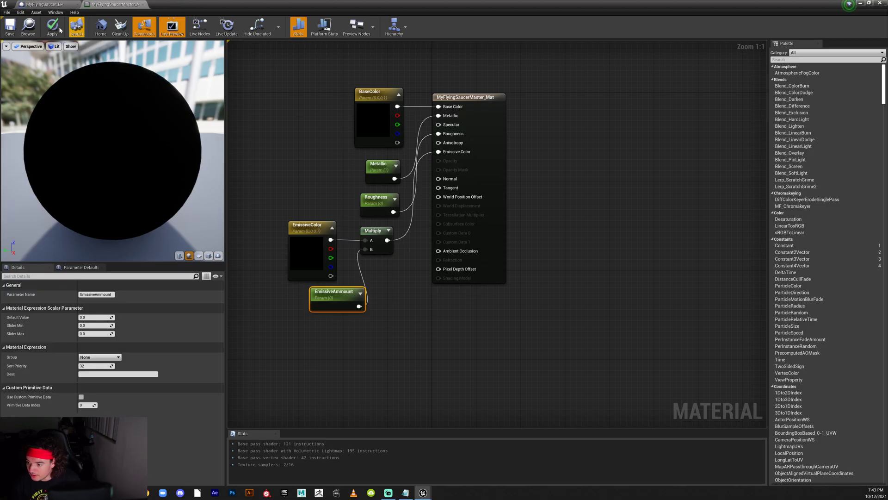
{"action": "left_click", "coordinate": [9, 27]}
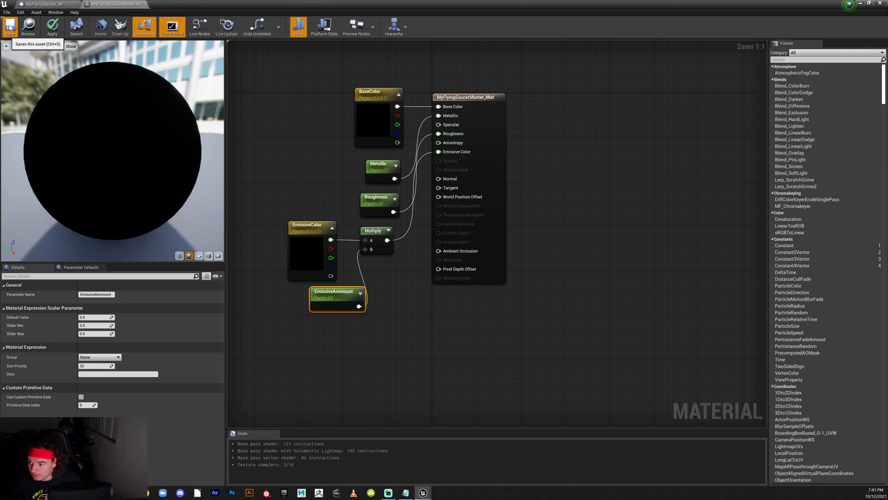
Close the material editor and fit the MyFlyingSaucer_BP window as a smaller floating window above the Content Browser
{"action": "left_click", "coordinate": [143, 4]}
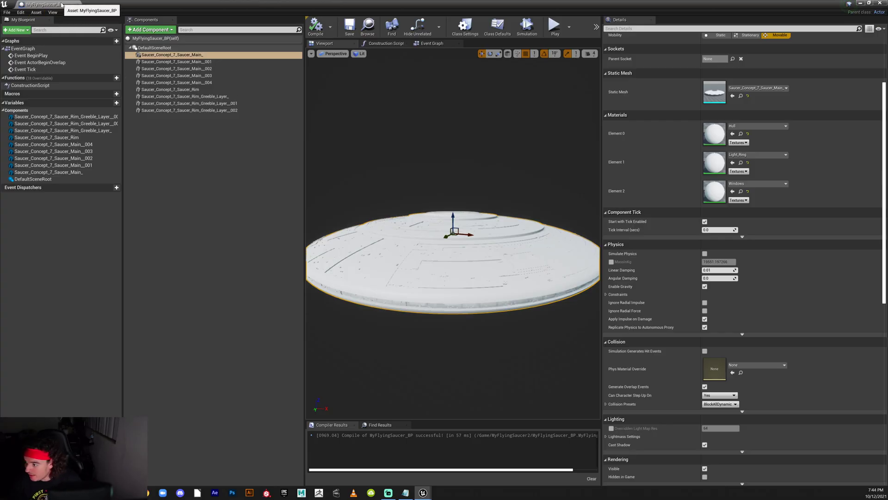
{"action": "left_click", "coordinate": [78, 4]}
{"action": "left_click_drag", "start_coordinate": [89, 68], "coordinate": [258, 65]}
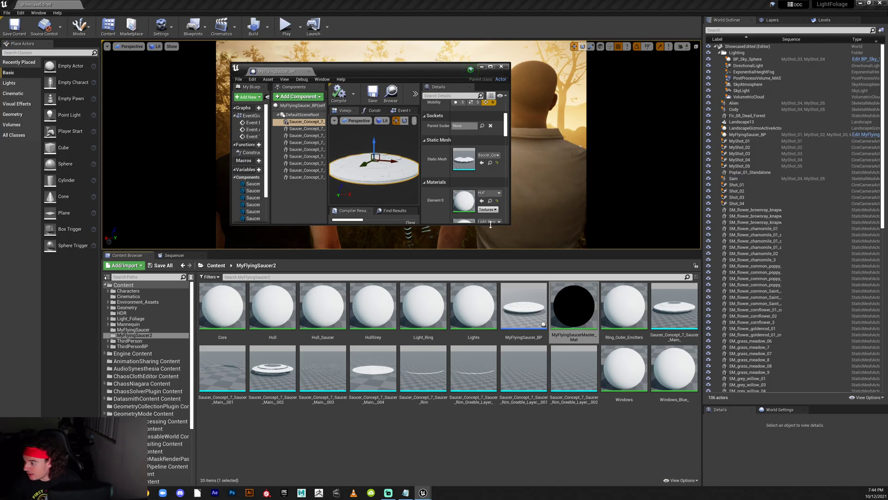
{"action": "left_click_drag", "start_coordinate": [509, 227], "coordinate": [586, 251]}
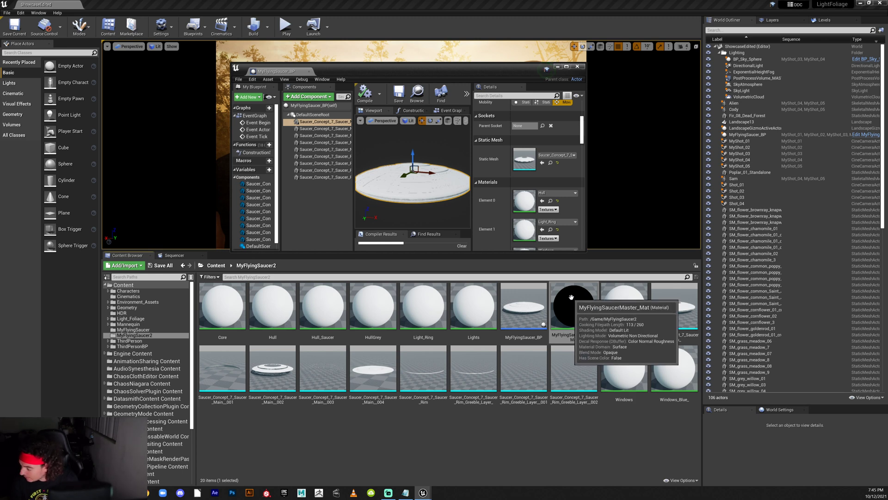
Create a material instance of MyFlyingSaucerMaster_Mat in the MyFlyingSaucer2 folder and name it Hull_Mat_Inst
{"action": "right_click", "coordinate": [572, 299]}
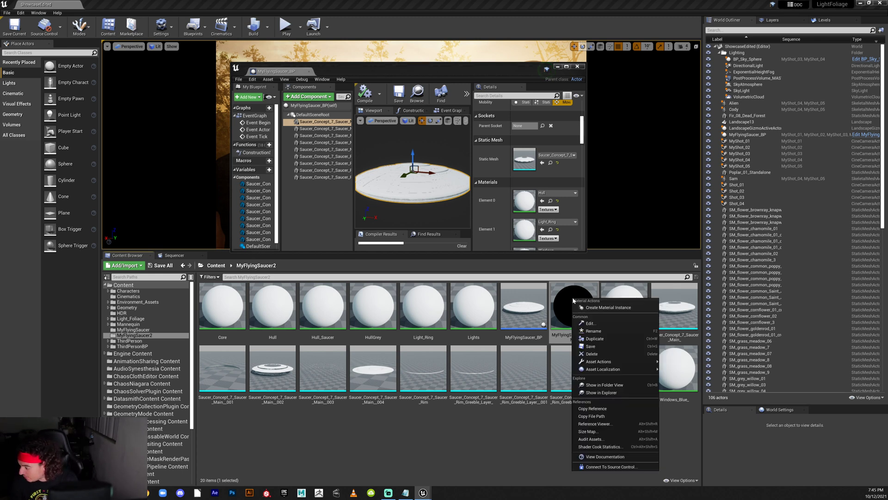
{"action": "left_click", "coordinate": [608, 308]}
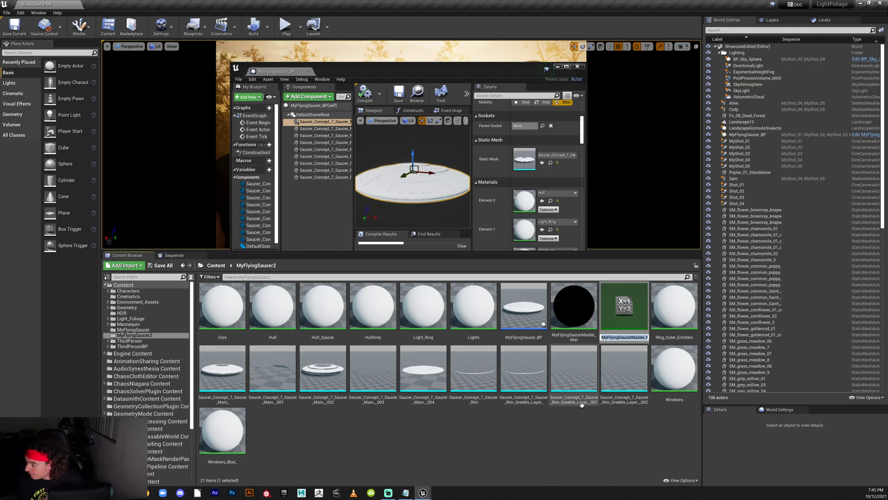
{"action": "type", "text": "Hull"}
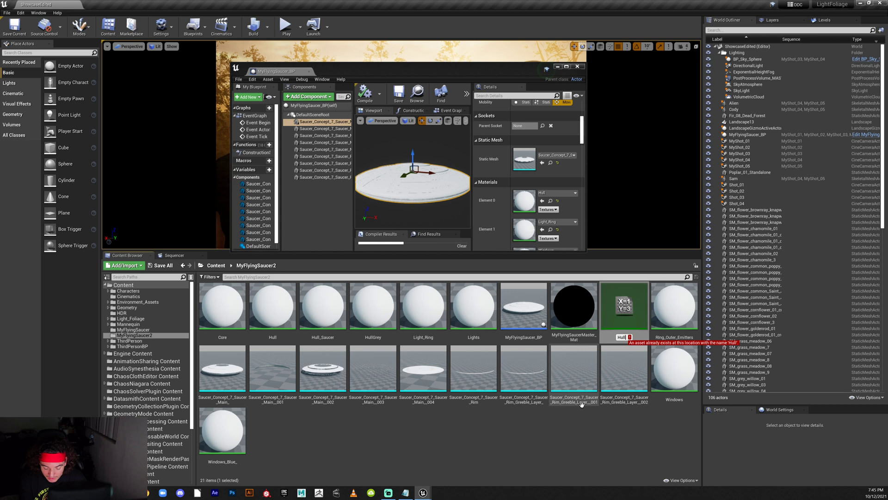
{"action": "type", "text": "_"}
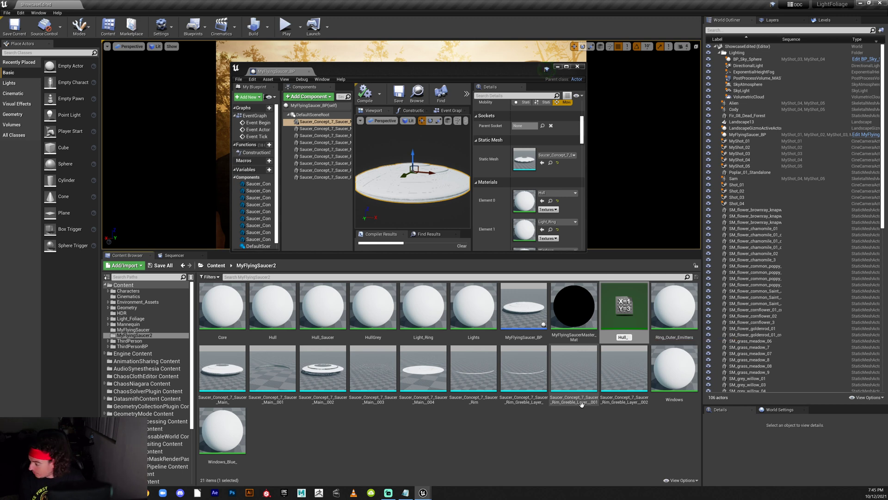
{"action": "type", "text": "Mat"}
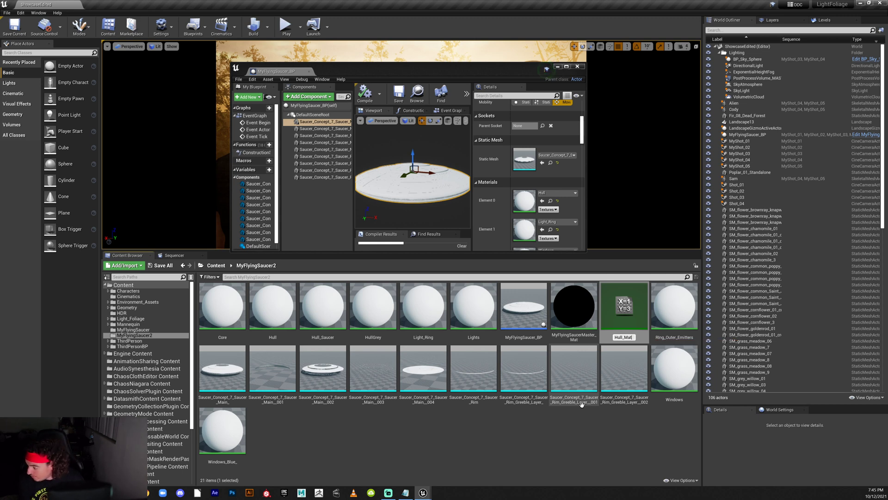
{"action": "type", "text": "_"}
{"action": "type", "text": "Inst"}
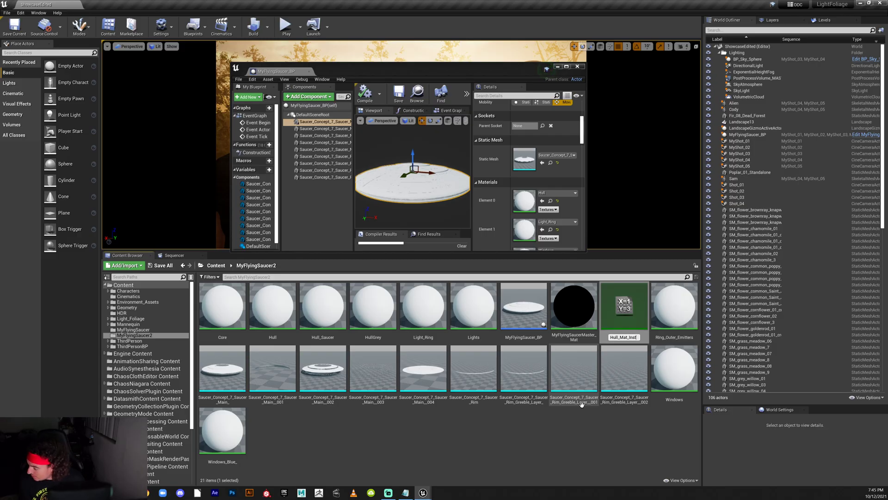
{"action": "key", "text": "Return"}
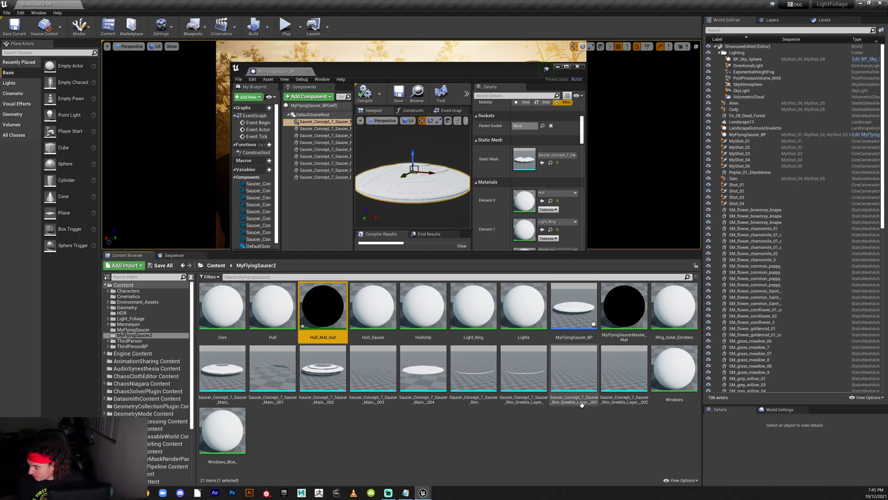